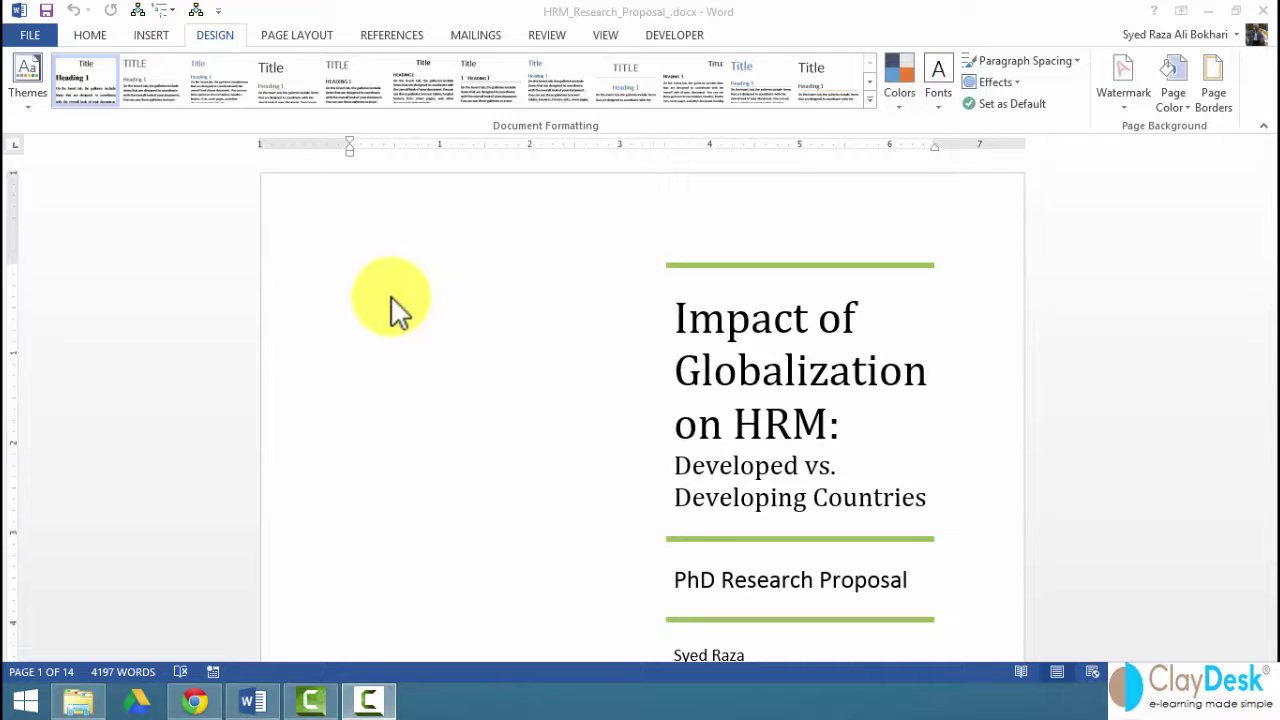
- Apply the third built-in style set from Document Formatting, reflowing the proposal to 15 pages
{"action": "scroll", "coordinate": [396, 297], "scroll_direction": "down", "scroll_amount": 6}
{"action": "scroll", "coordinate": [396, 297], "scroll_direction": "down", "scroll_amount": 7}
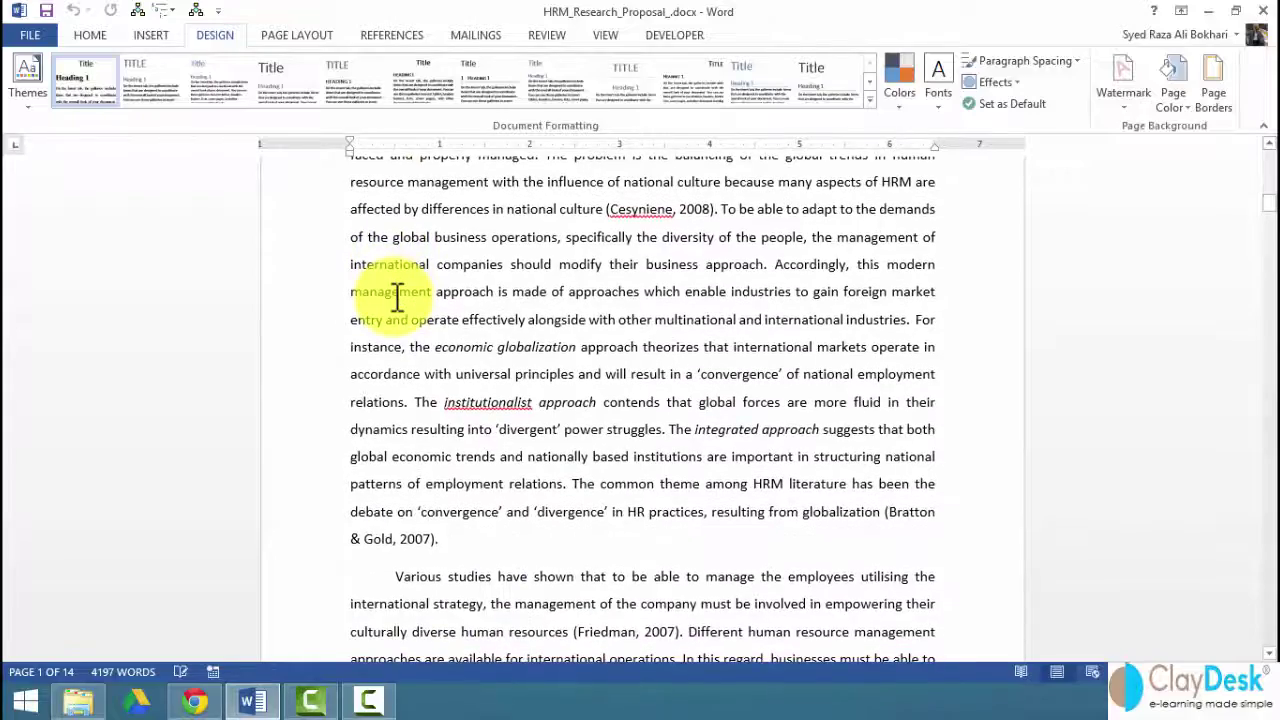
{"action": "scroll", "coordinate": [396, 297], "scroll_direction": "up", "scroll_amount": 3}
{"action": "scroll", "coordinate": [394, 296], "scroll_direction": "up", "scroll_amount": 4}
{"action": "scroll", "coordinate": [400, 310], "scroll_direction": "down", "scroll_amount": 5}
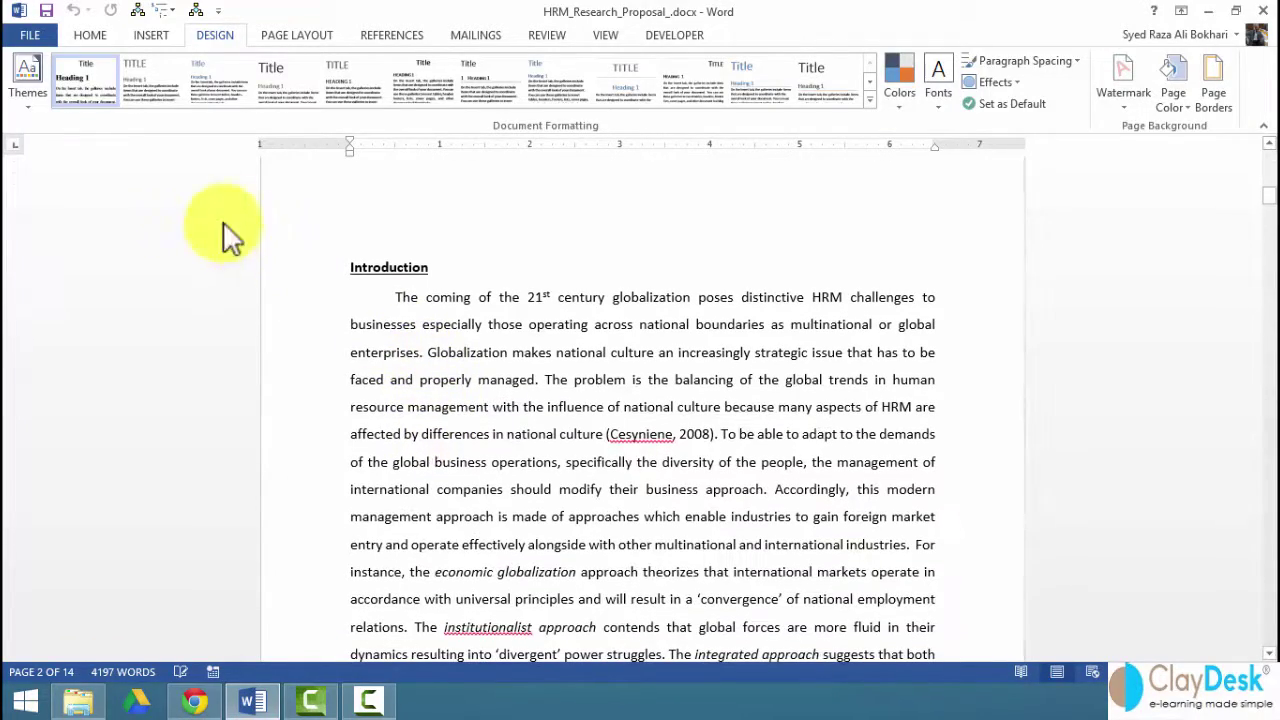
{"action": "left_click", "coordinate": [32, 97]}
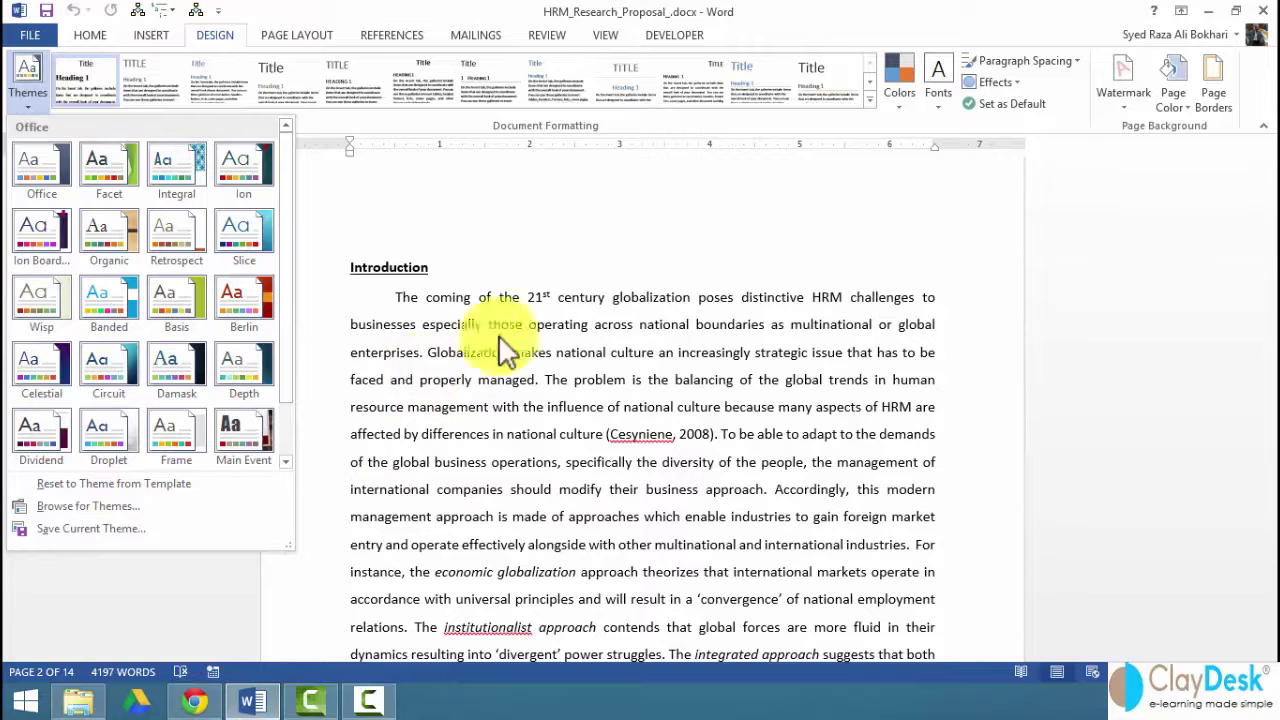
{"action": "left_click", "coordinate": [414, 129]}
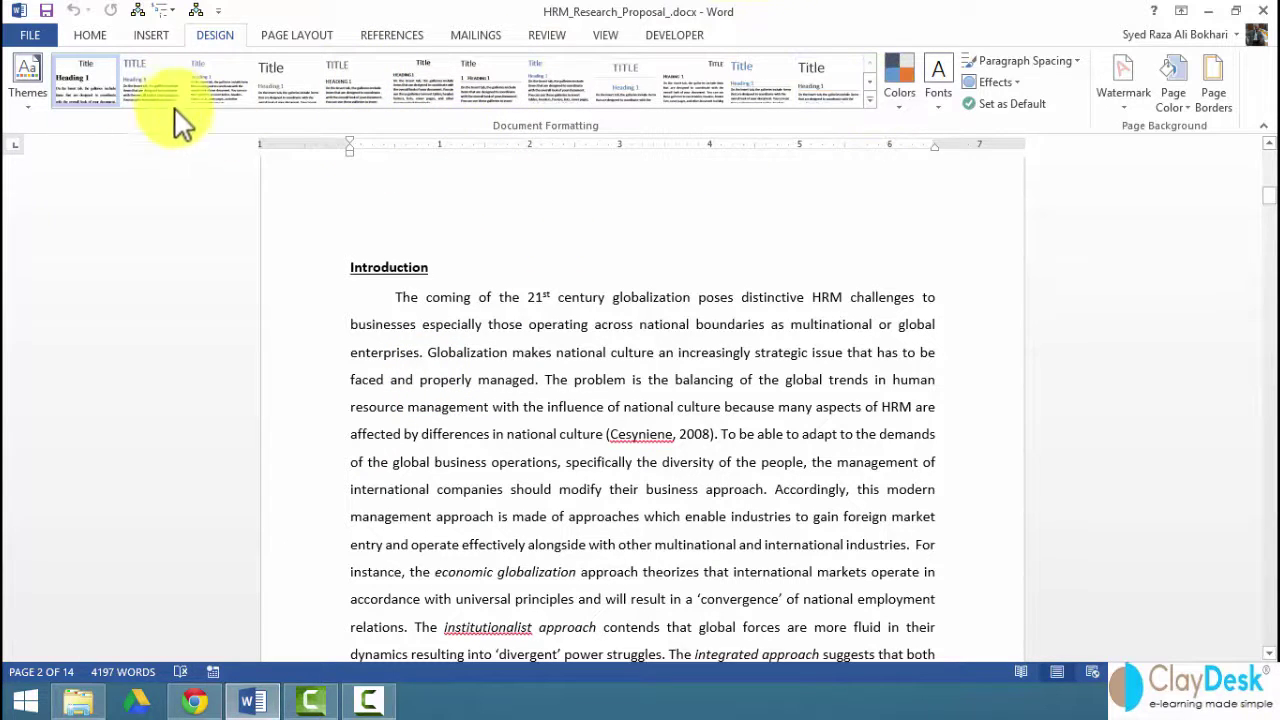
{"action": "left_click", "coordinate": [214, 85]}
{"action": "left_click", "coordinate": [463, 333]}
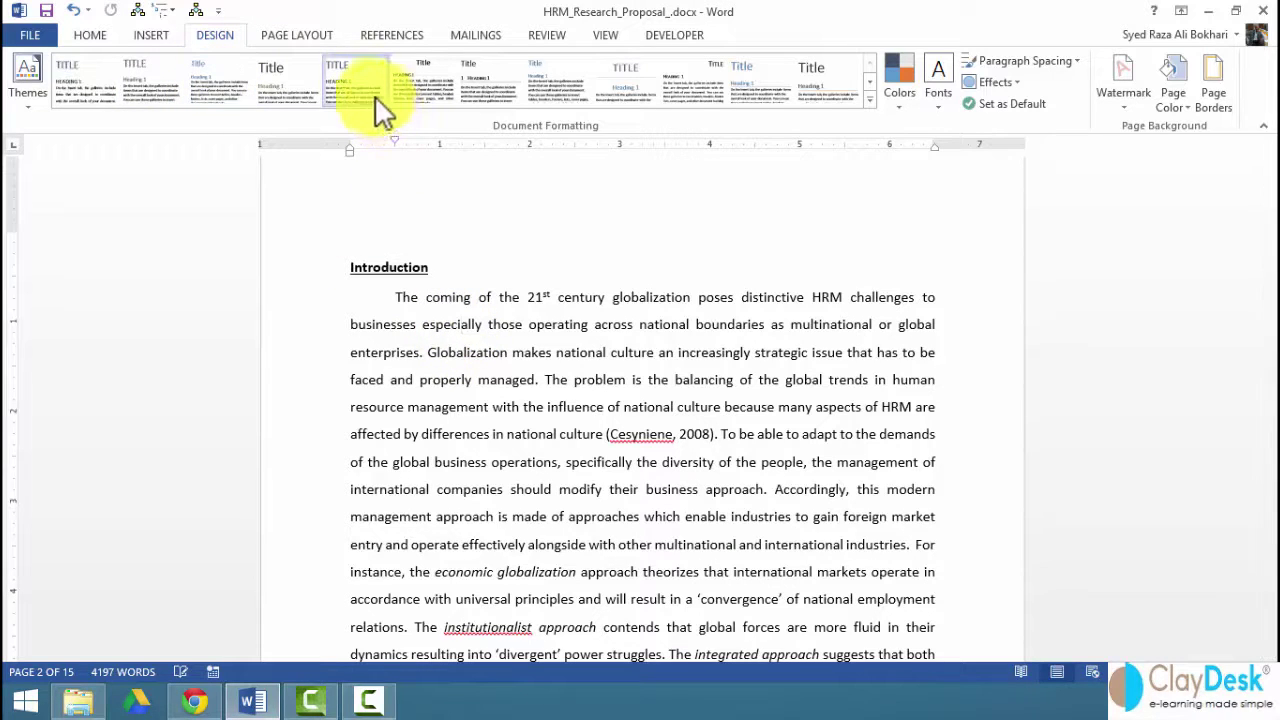
- Start a custom colour set named 'Research Proposal', changing Dark 1 and making Light 1 gold
{"action": "left_click", "coordinate": [901, 95]}
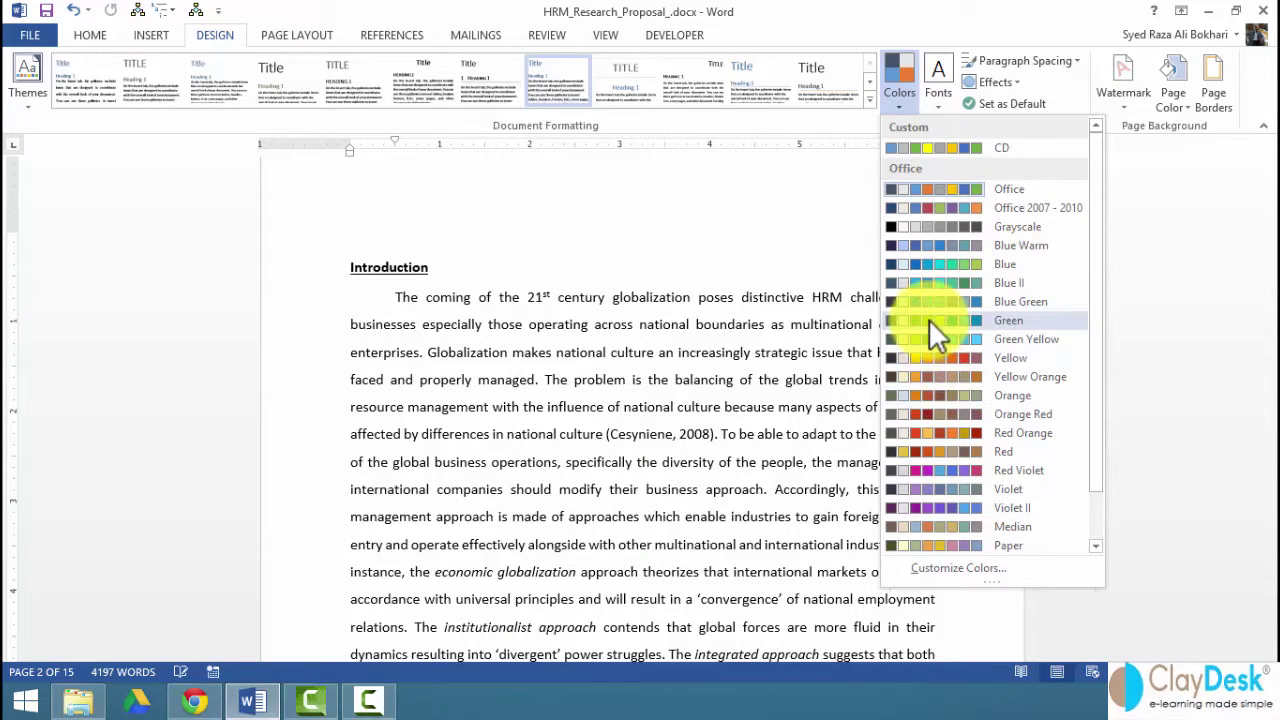
{"action": "left_click", "coordinate": [939, 570]}
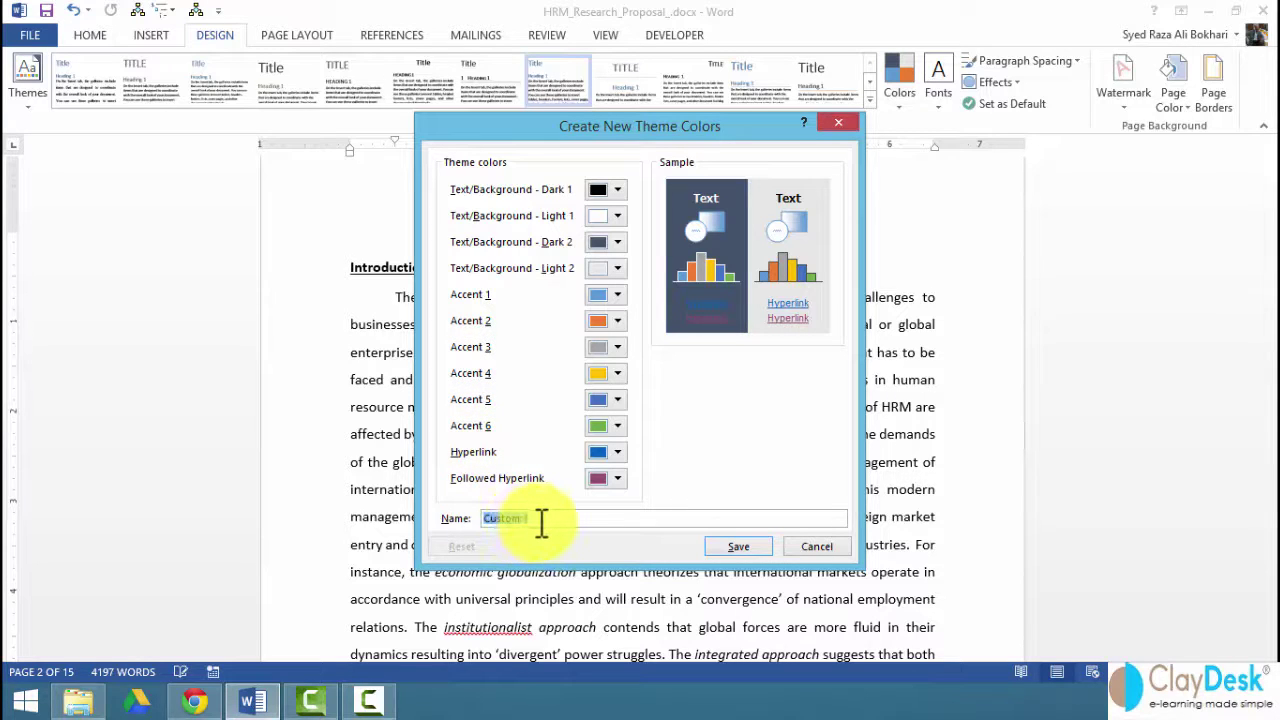
{"action": "type", "text": "Research Proposal"}
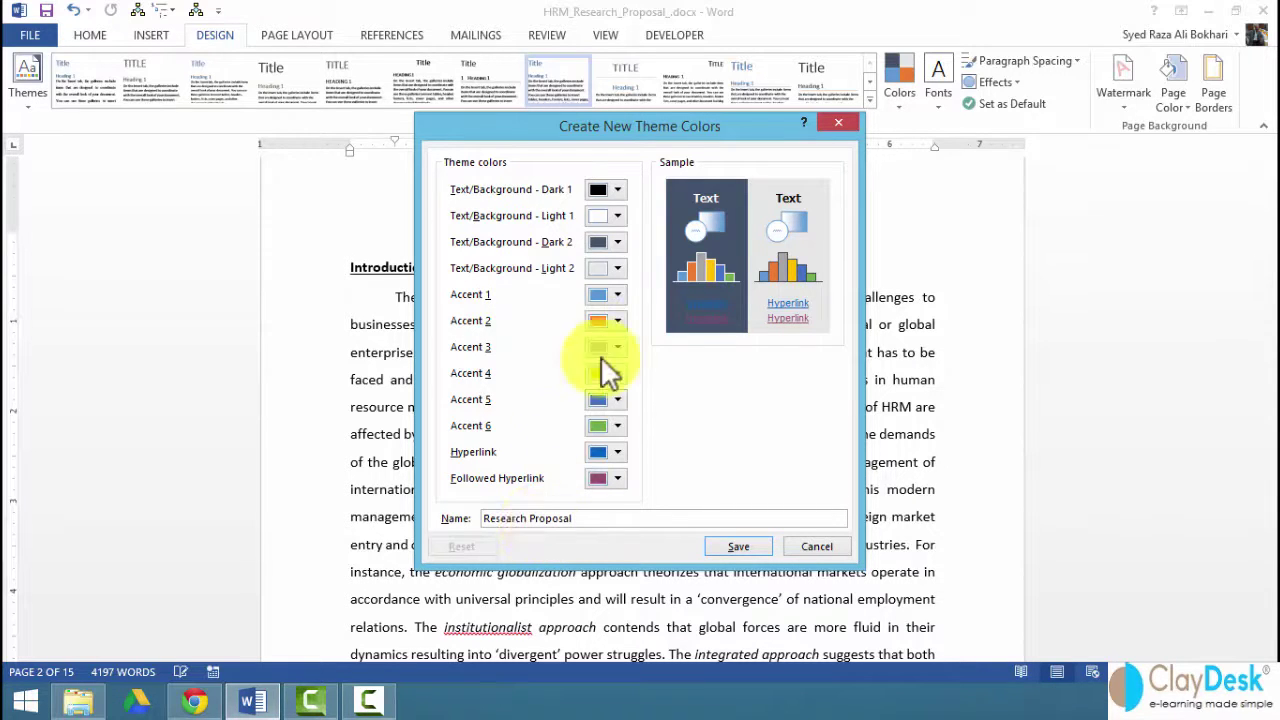
{"action": "left_click", "coordinate": [617, 190]}
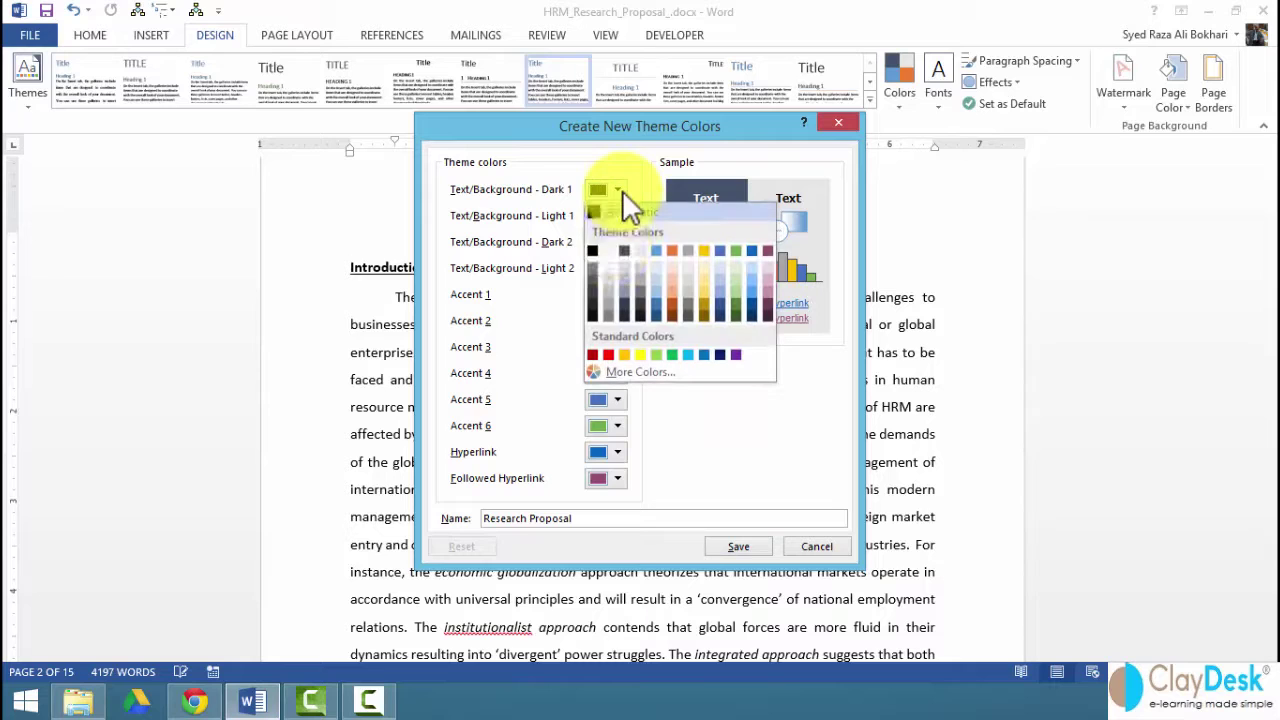
{"action": "left_click", "coordinate": [626, 251]}
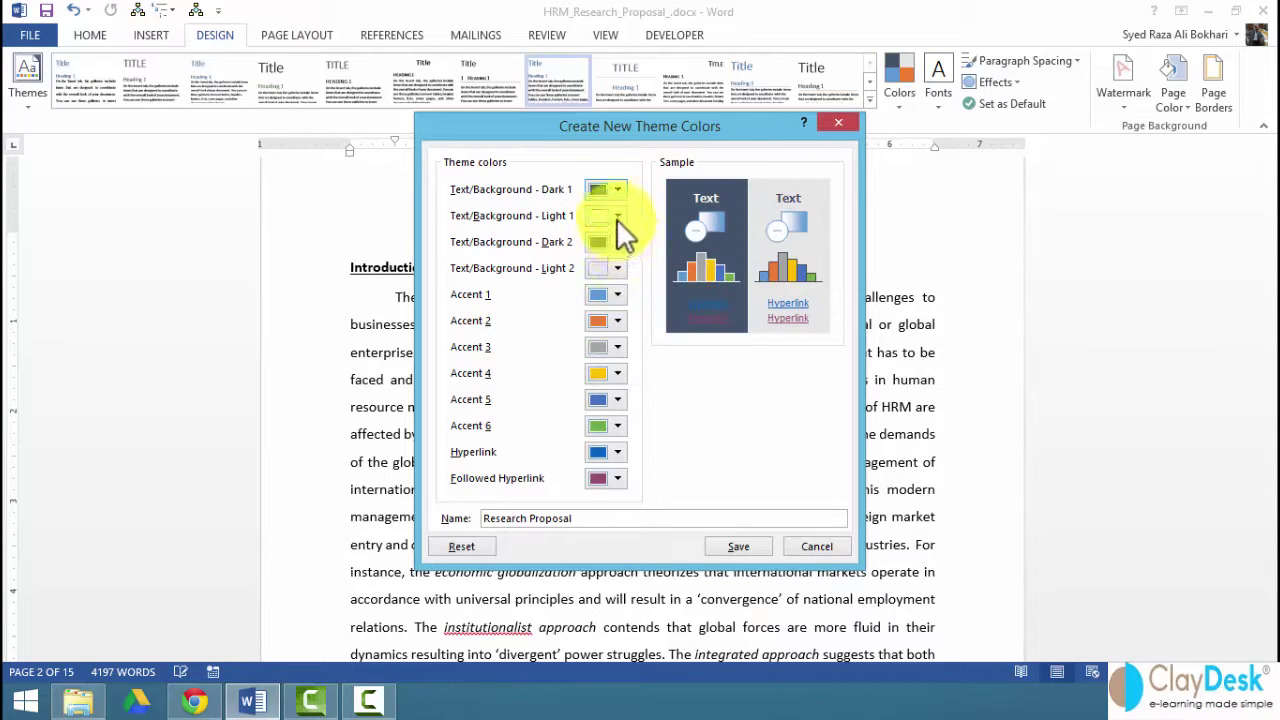
{"action": "left_click", "coordinate": [621, 216]}
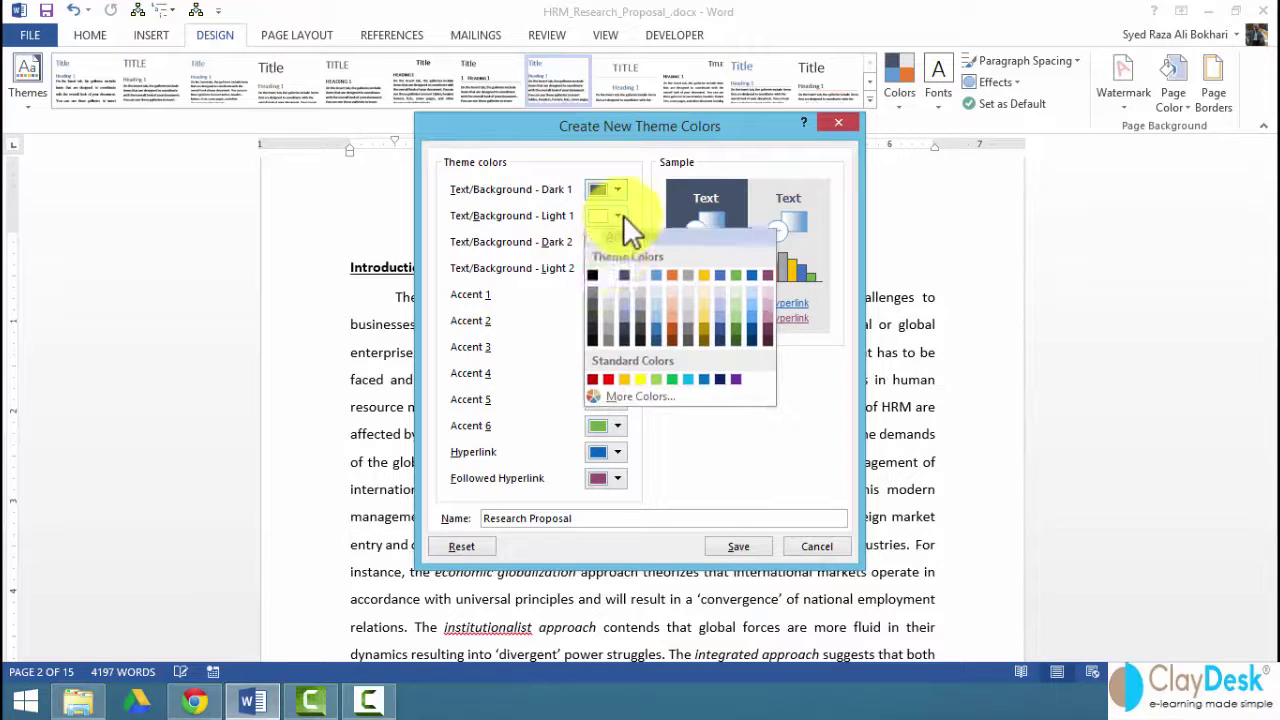
{"action": "left_click", "coordinate": [624, 382]}
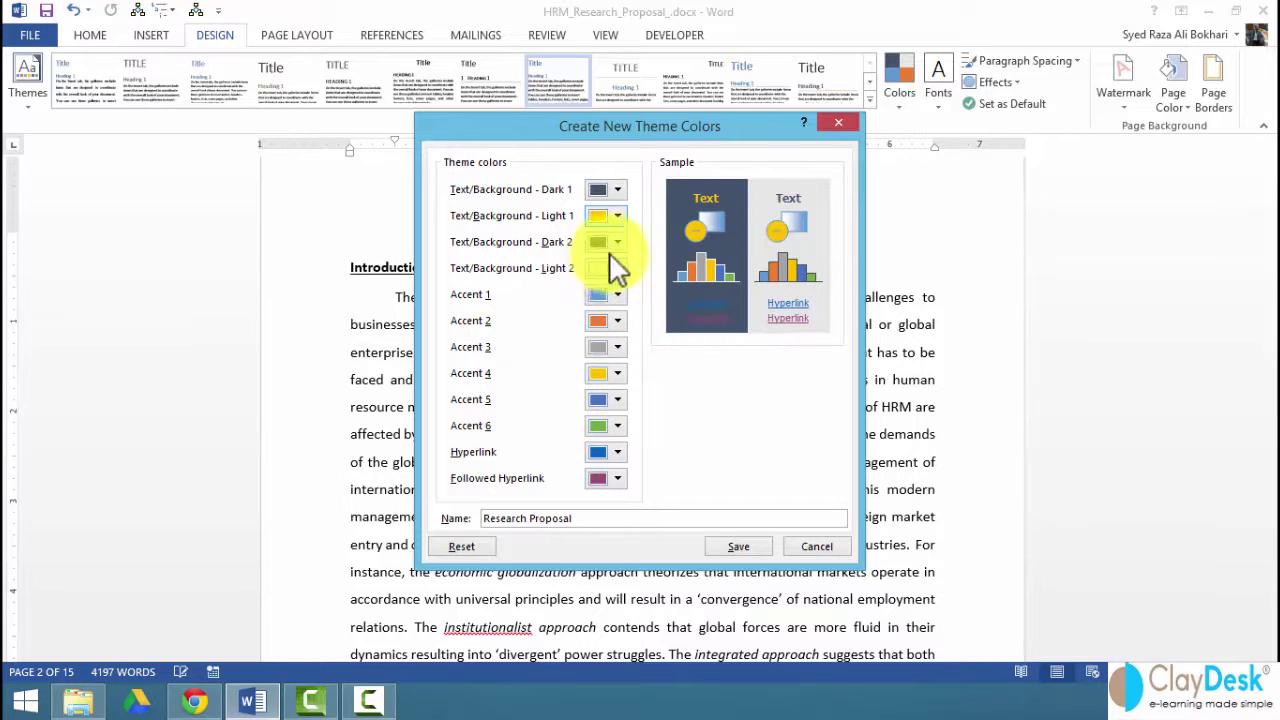
- Set Accent 1 maroon, Accent 5 red, hyperlinks red, followed hyperlinks blue, and save the set
{"action": "left_click", "coordinate": [616, 295]}
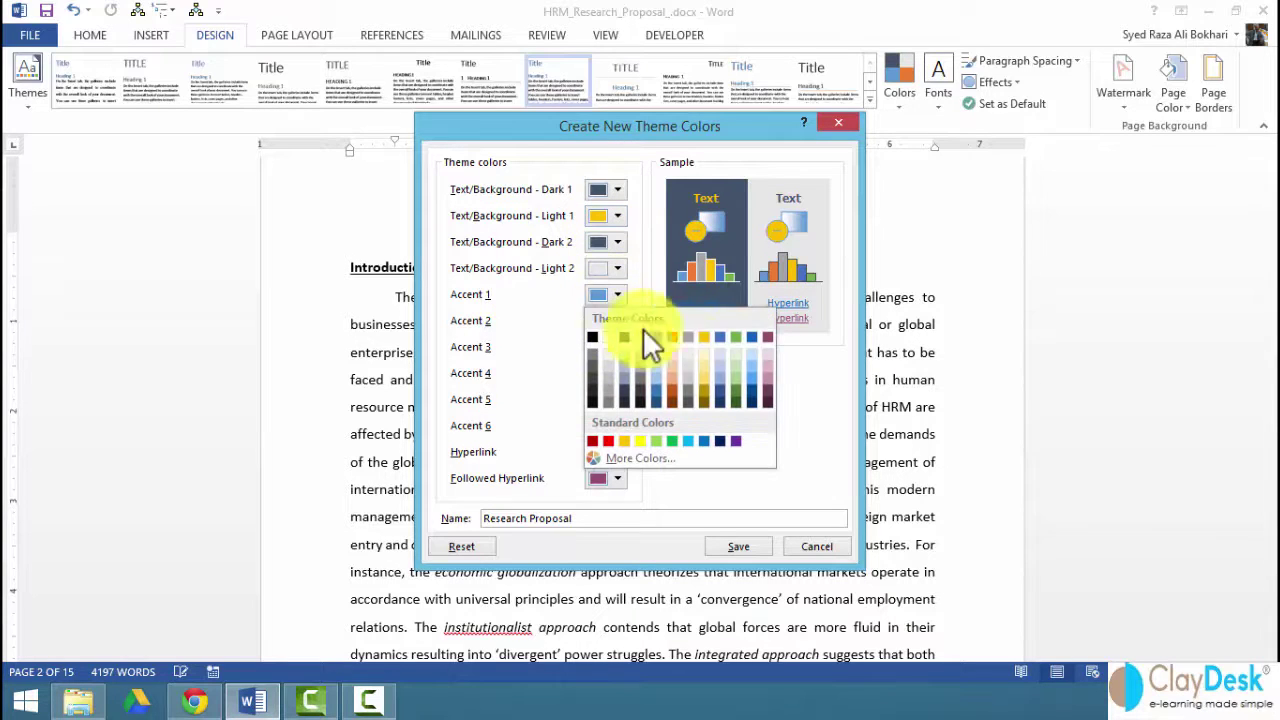
{"action": "left_click", "coordinate": [770, 397]}
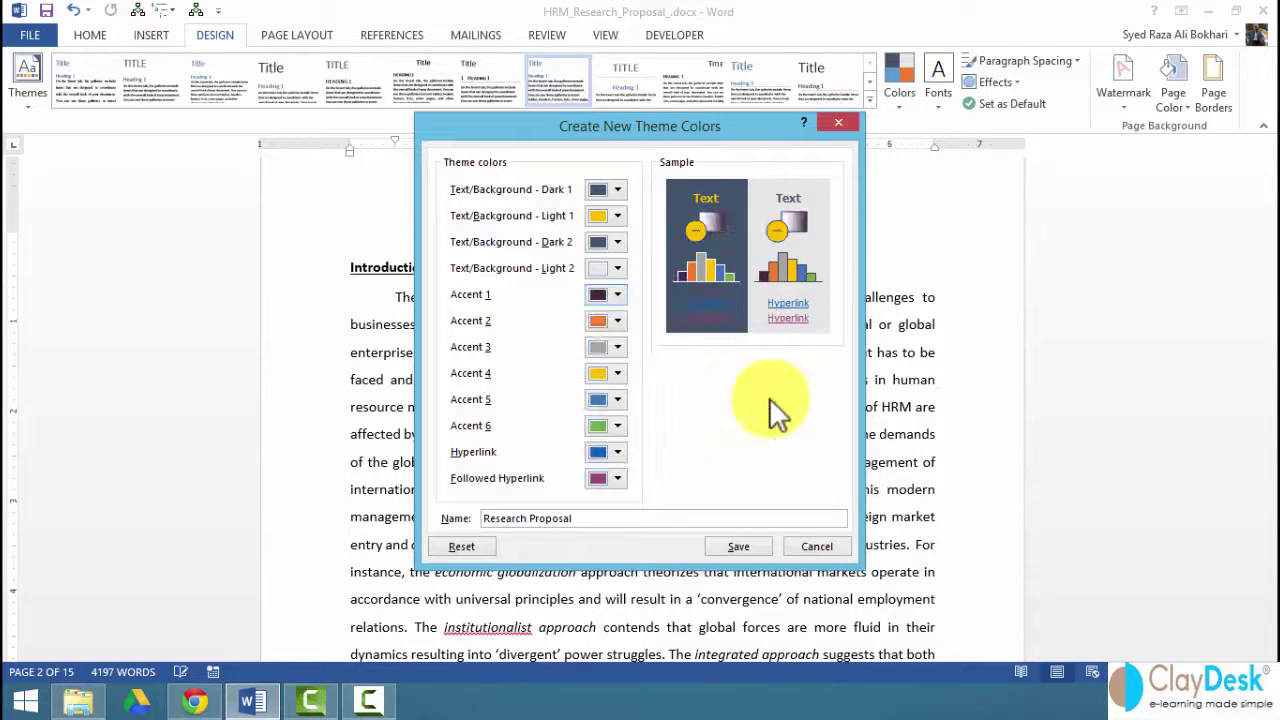
{"action": "left_click", "coordinate": [612, 400]}
{"action": "left_click", "coordinate": [673, 442]}
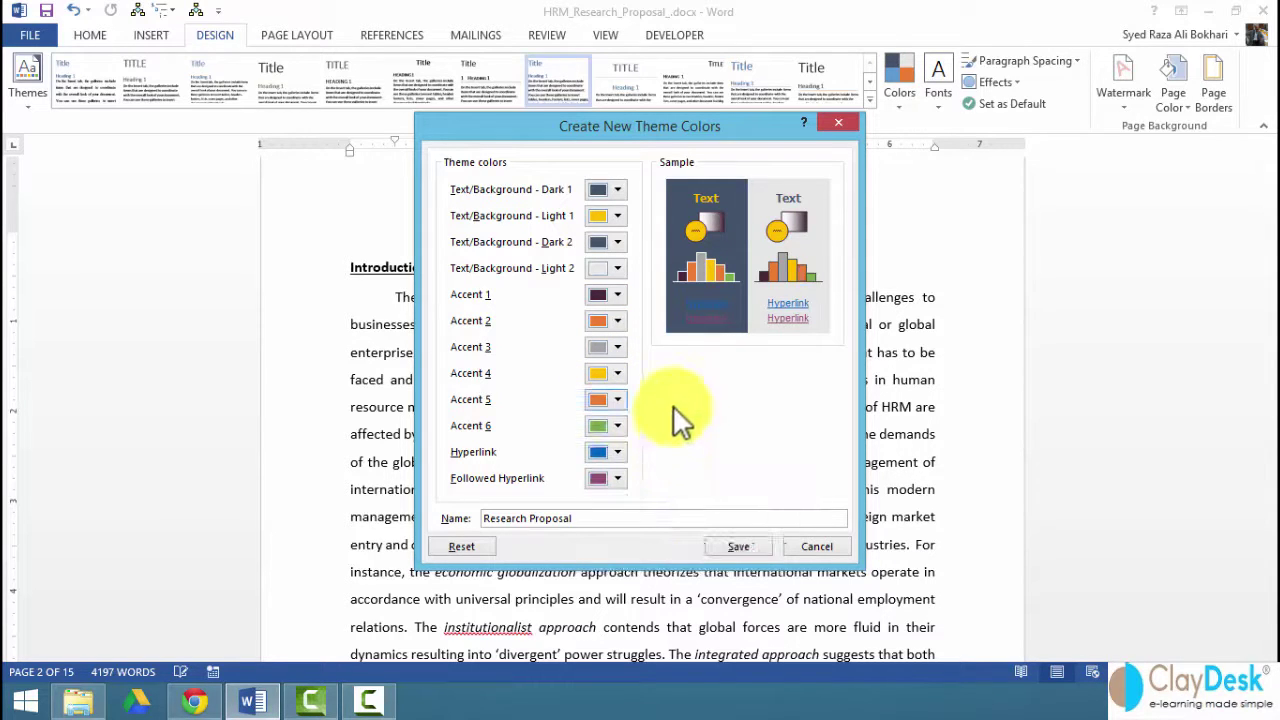
{"action": "left_click", "coordinate": [619, 455]}
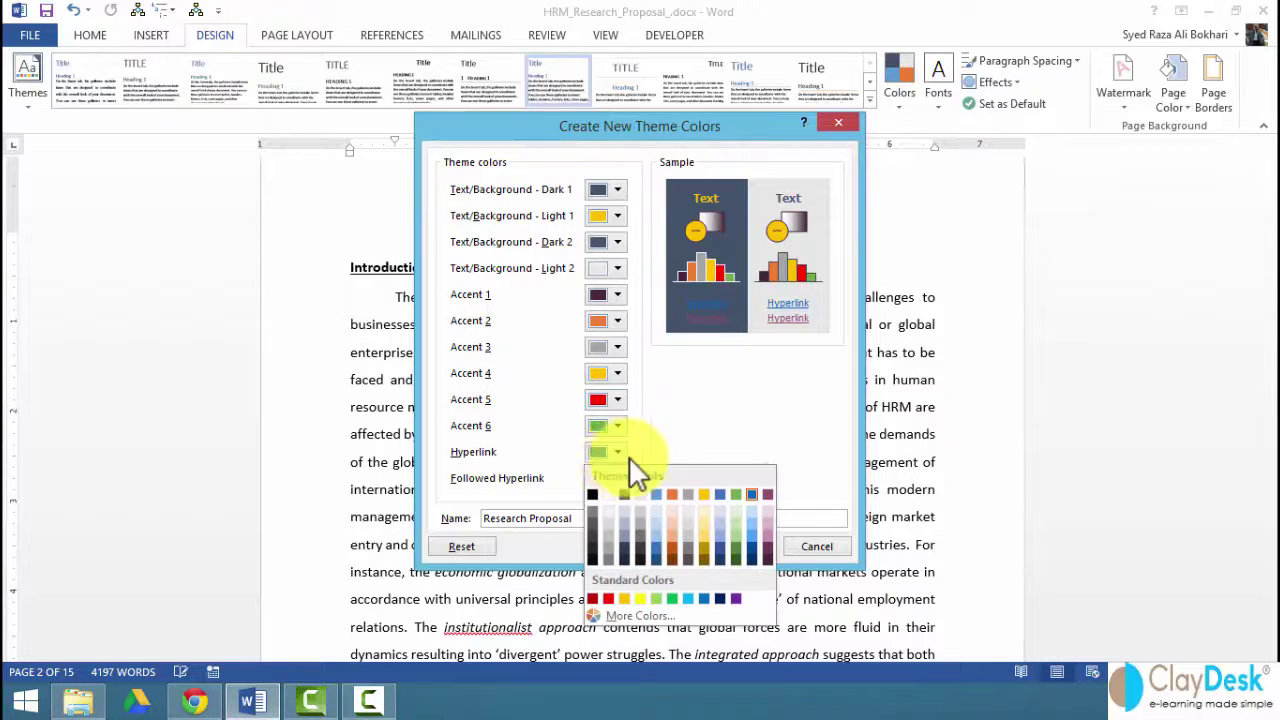
{"action": "left_click", "coordinate": [612, 598]}
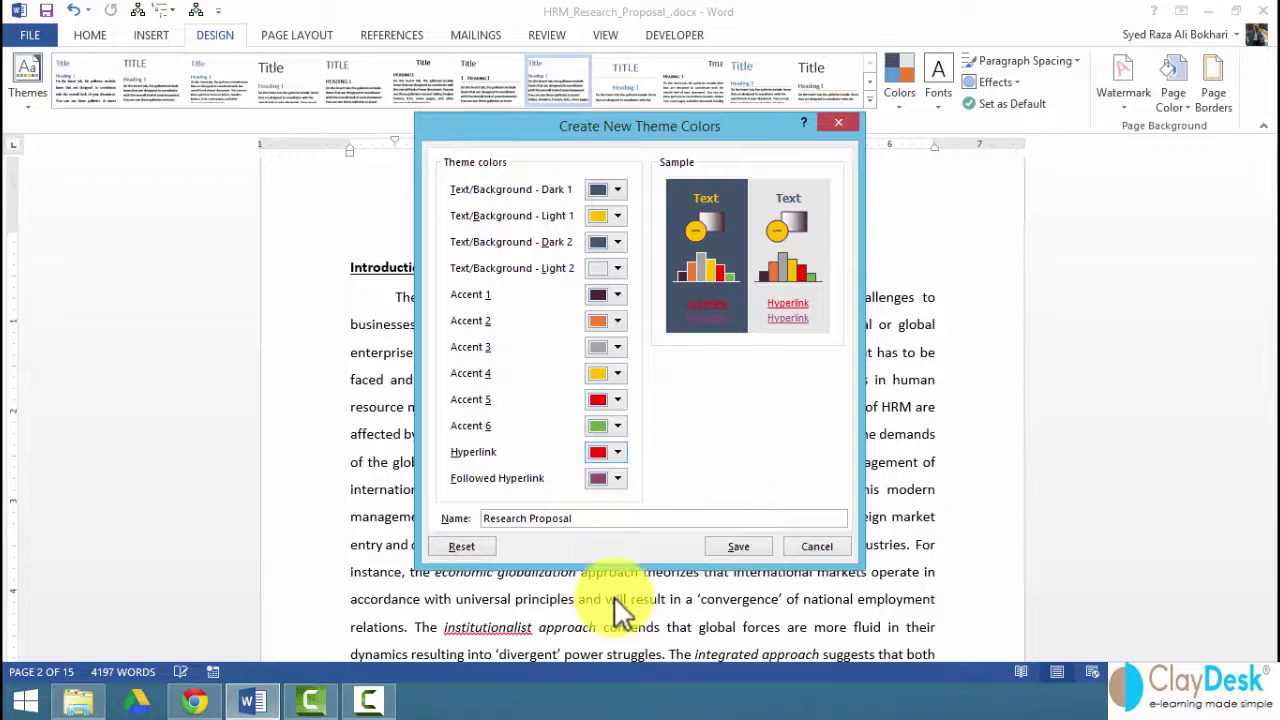
{"action": "left_click", "coordinate": [625, 478]}
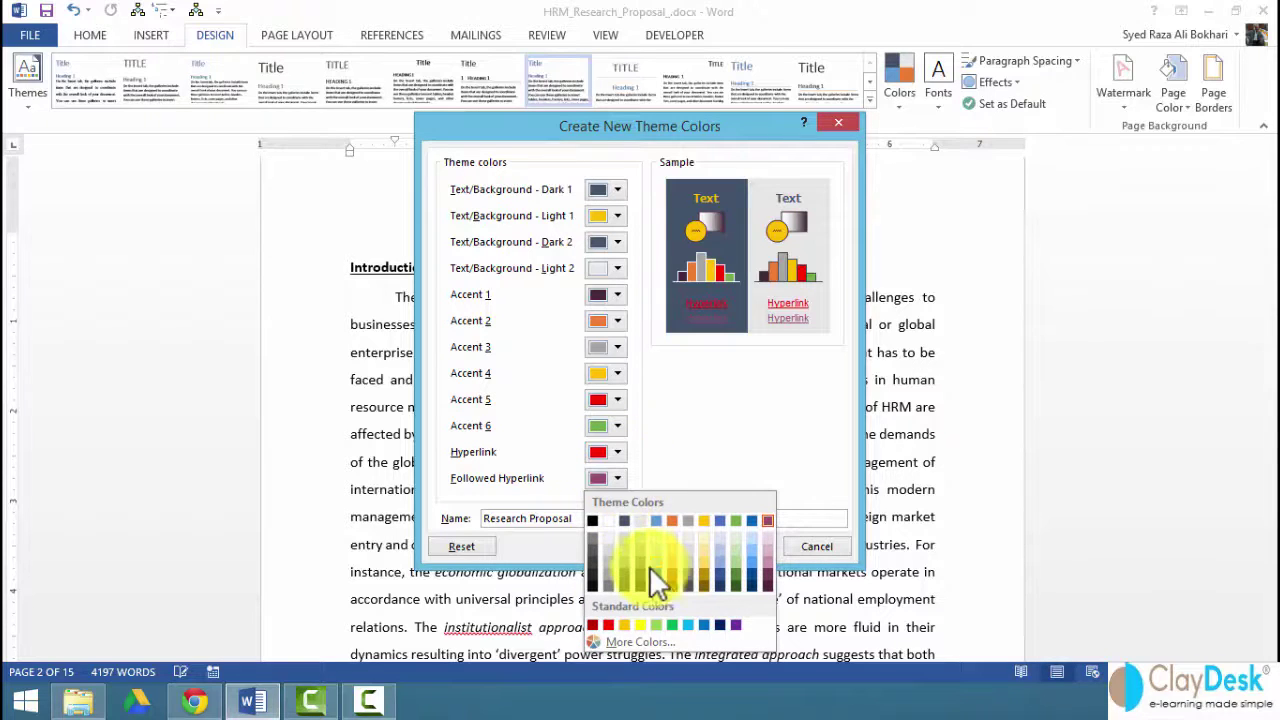
{"action": "left_click", "coordinate": [703, 625]}
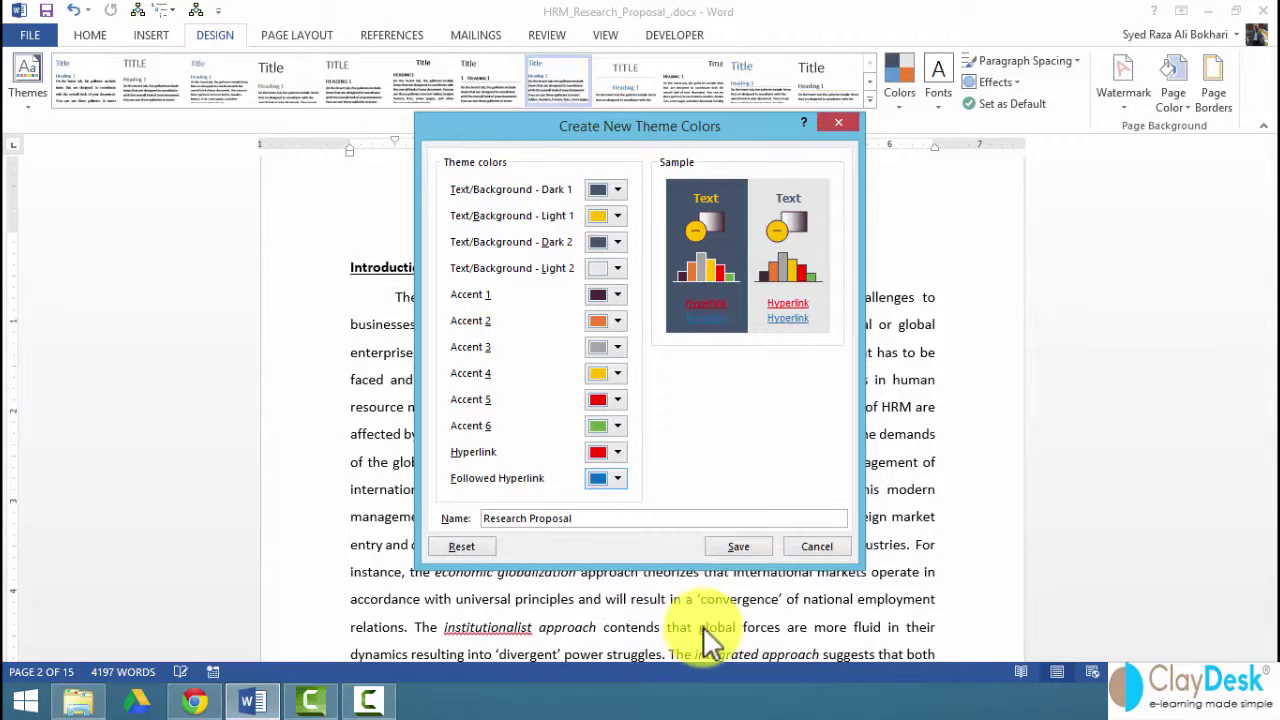
{"action": "triple_click", "coordinate": [600, 520]}
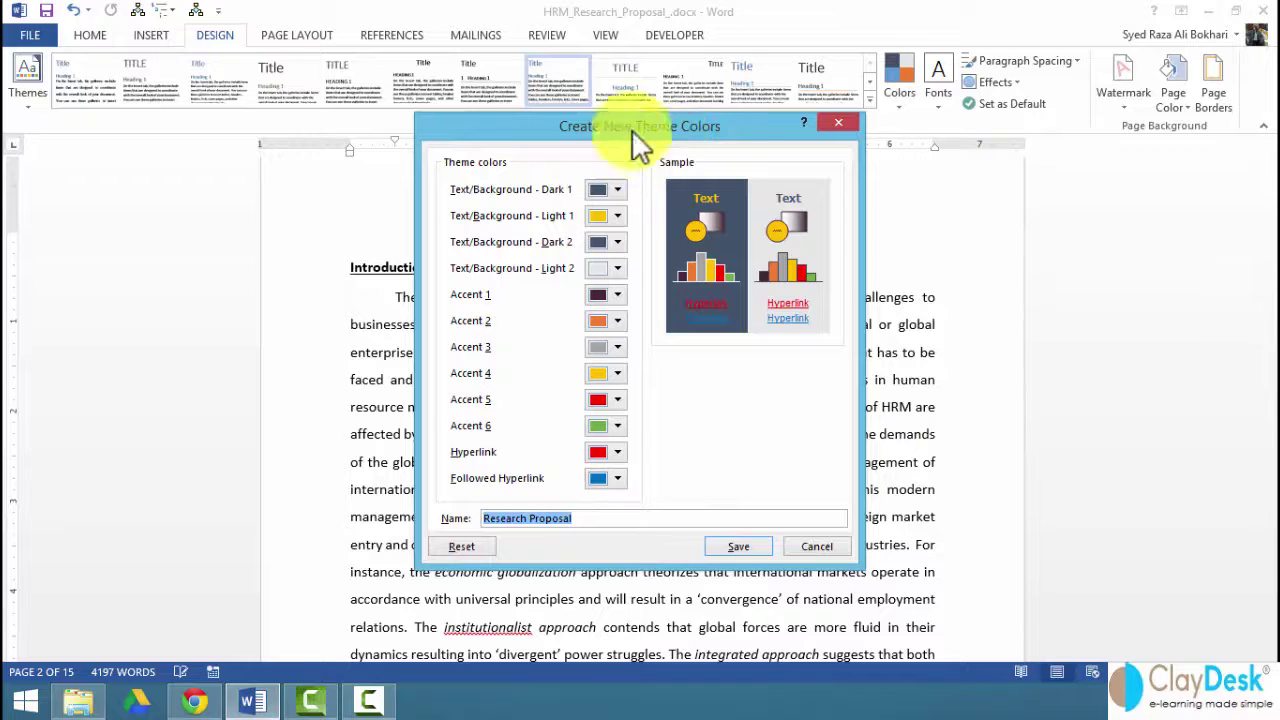
{"action": "left_click", "coordinate": [730, 544]}
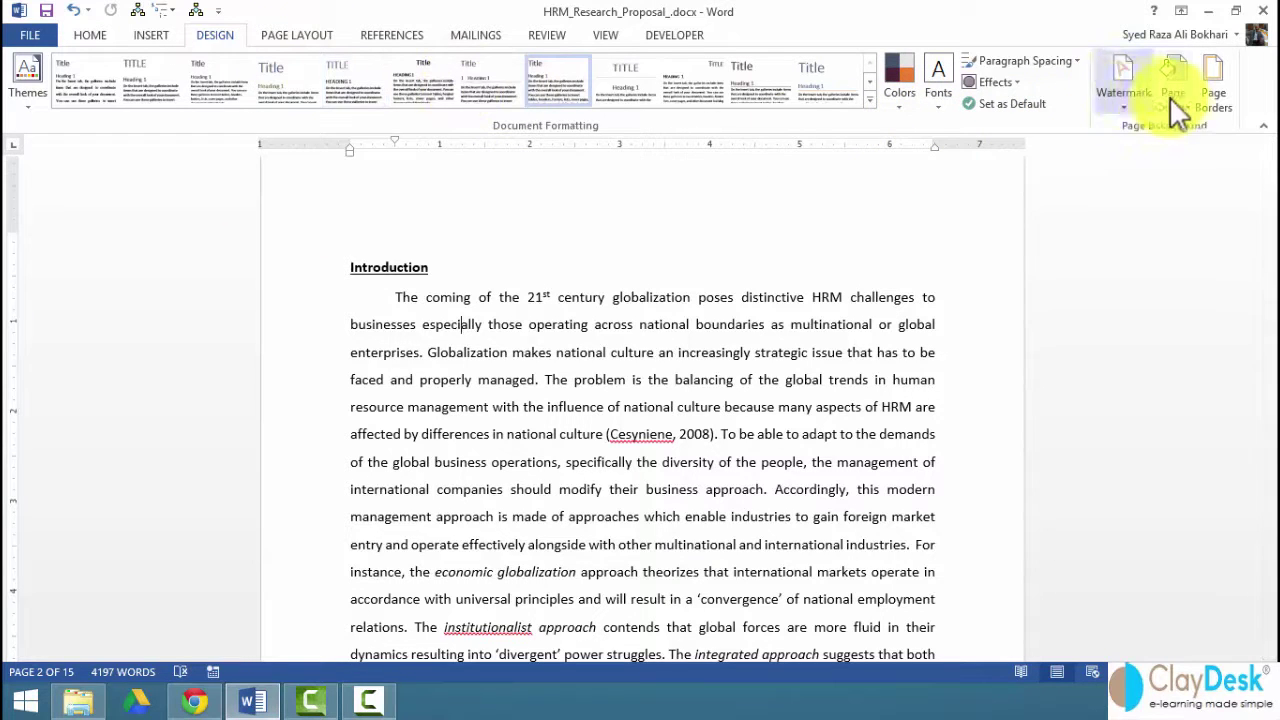
- Choose edrm_funnel.png from Pictures as the image for a custom picture watermark
{"action": "left_click", "coordinate": [1124, 95]}
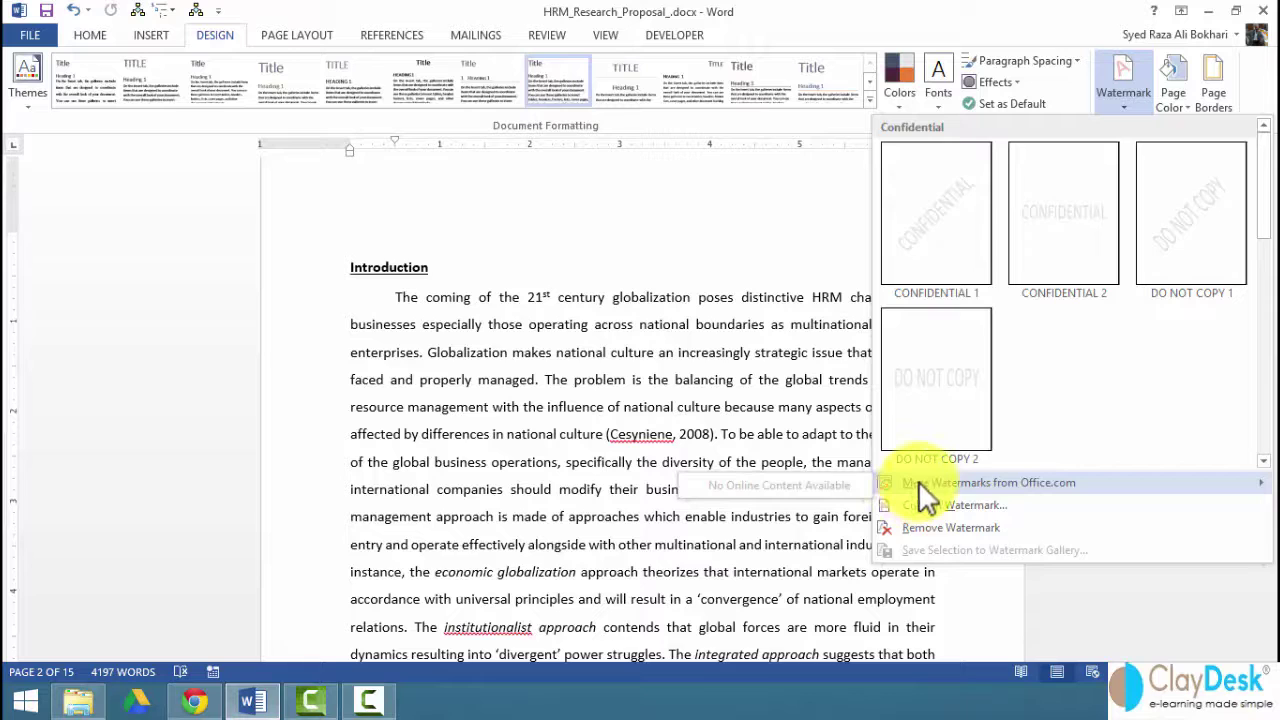
{"action": "left_click", "coordinate": [920, 506]}
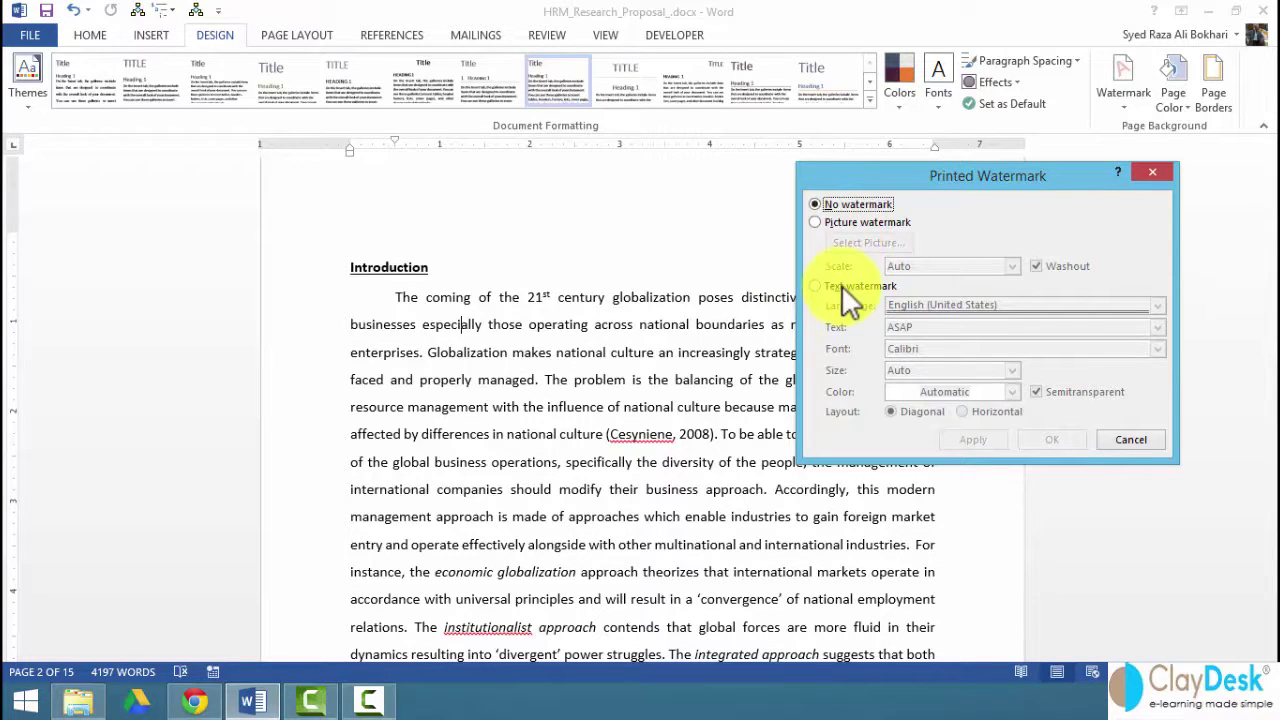
{"action": "left_click", "coordinate": [816, 222]}
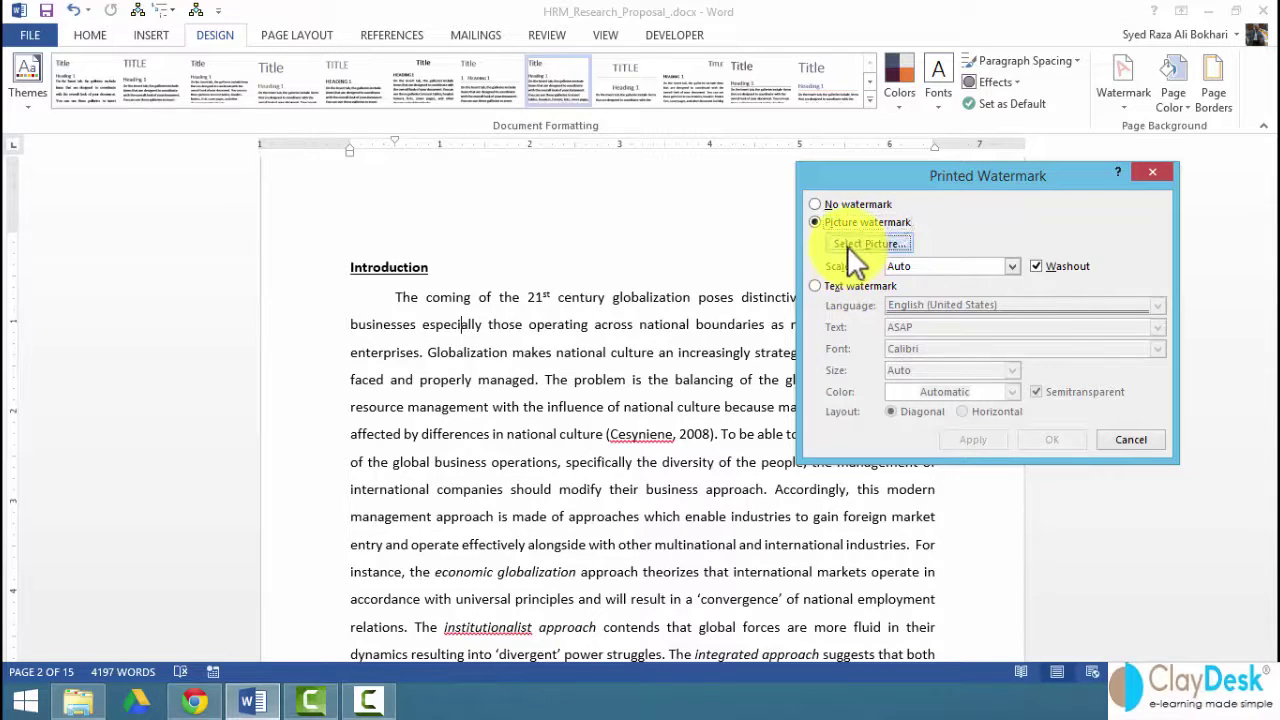
{"action": "left_click", "coordinate": [849, 244]}
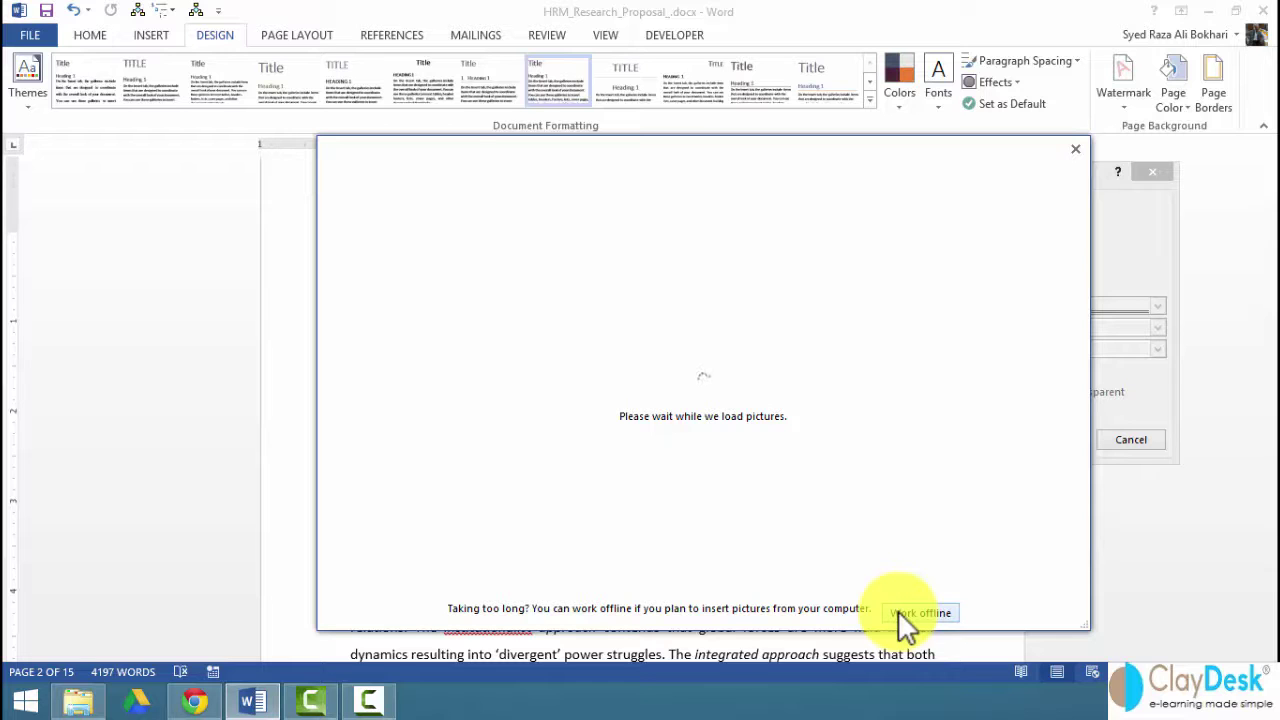
{"action": "left_click", "coordinate": [710, 437]}
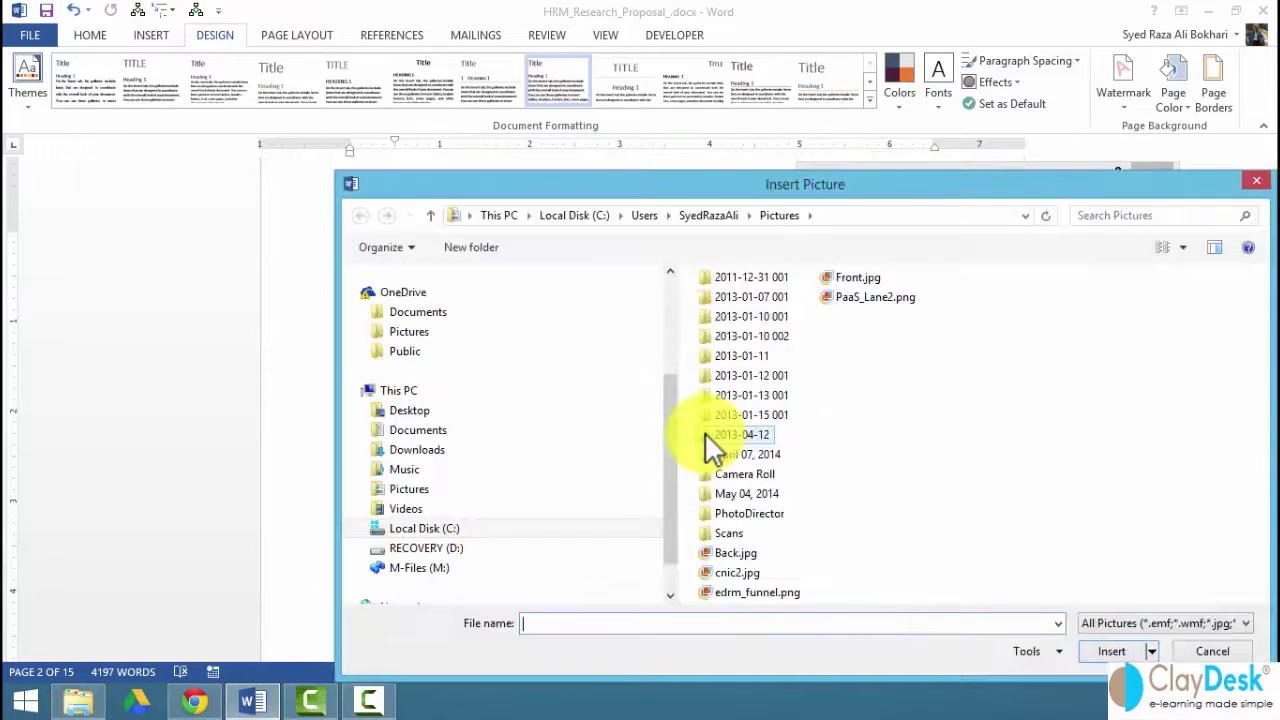
{"action": "left_click", "coordinate": [770, 591]}
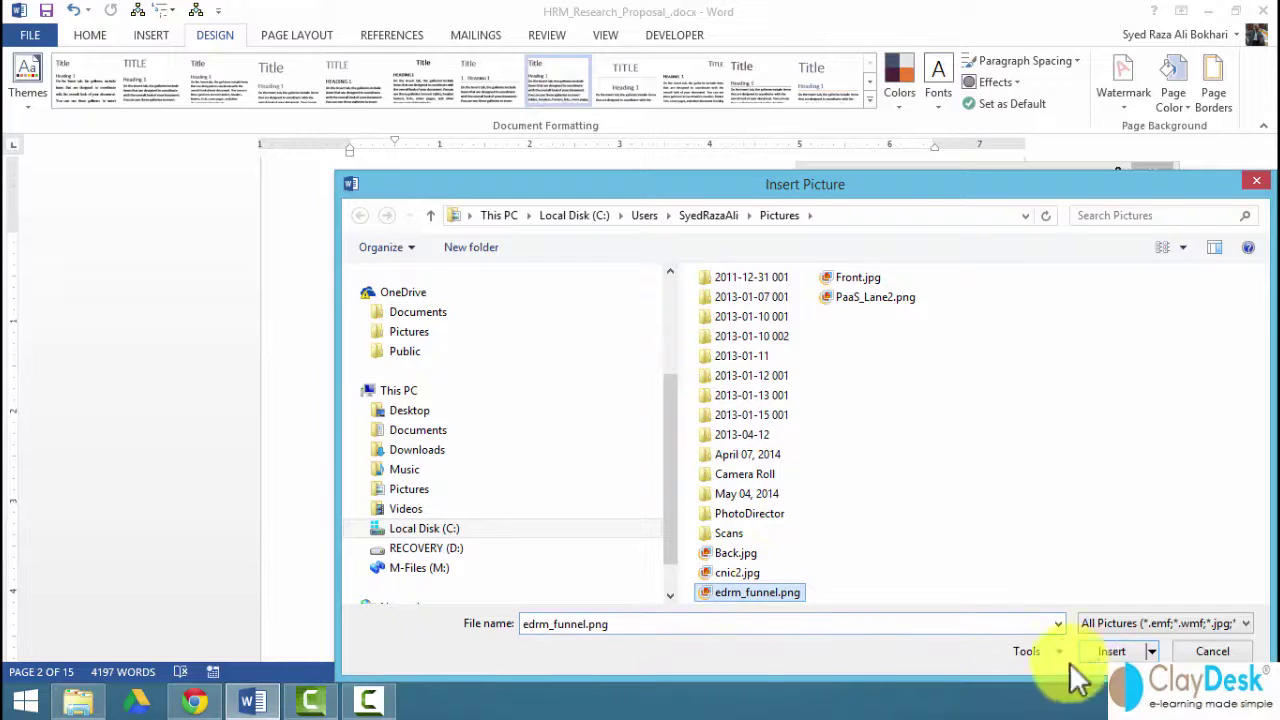
{"action": "left_click", "coordinate": [1108, 651]}
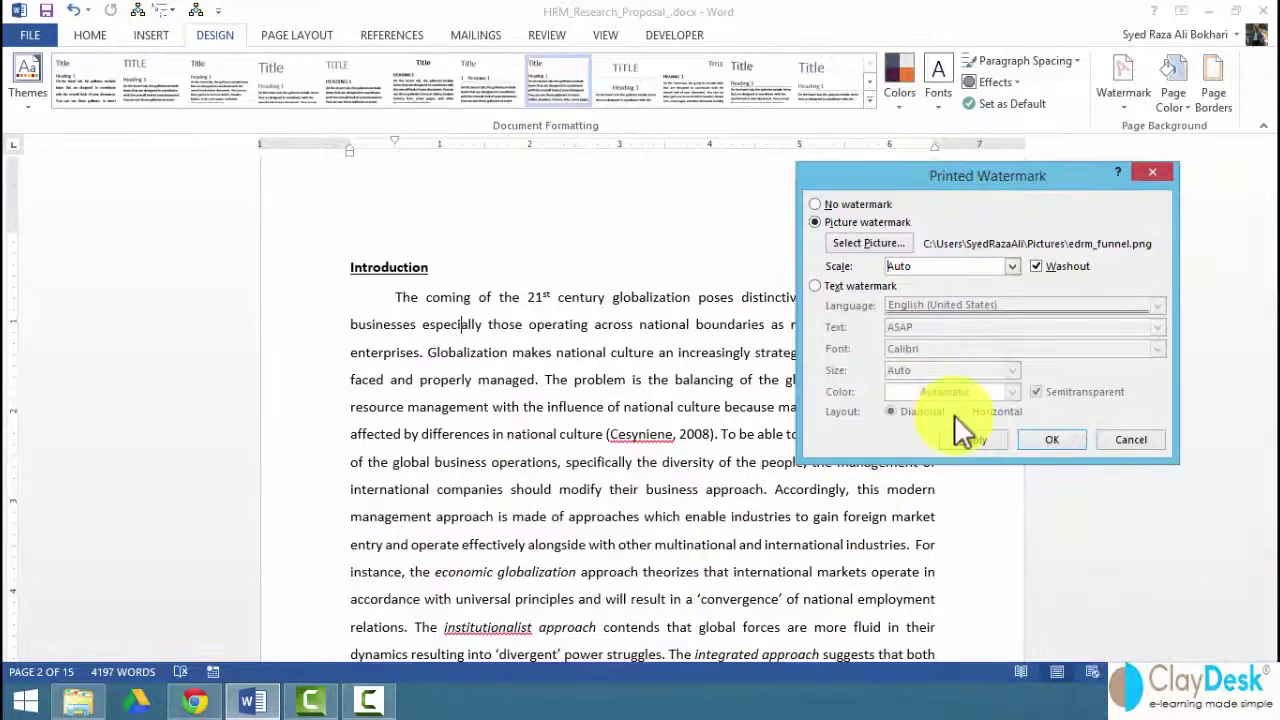
- Apply the funnel picture watermark at Auto scale with washout turned off
{"action": "left_click", "coordinate": [1013, 266]}
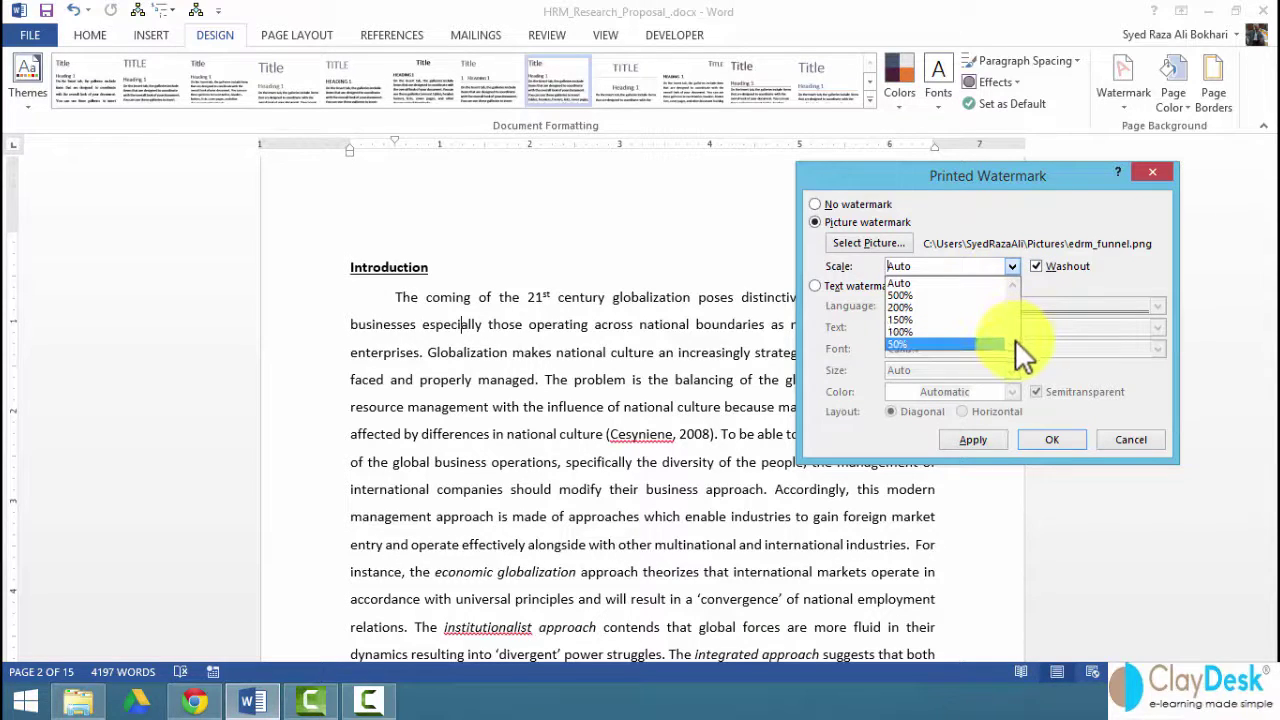
{"action": "left_click", "coordinate": [904, 281]}
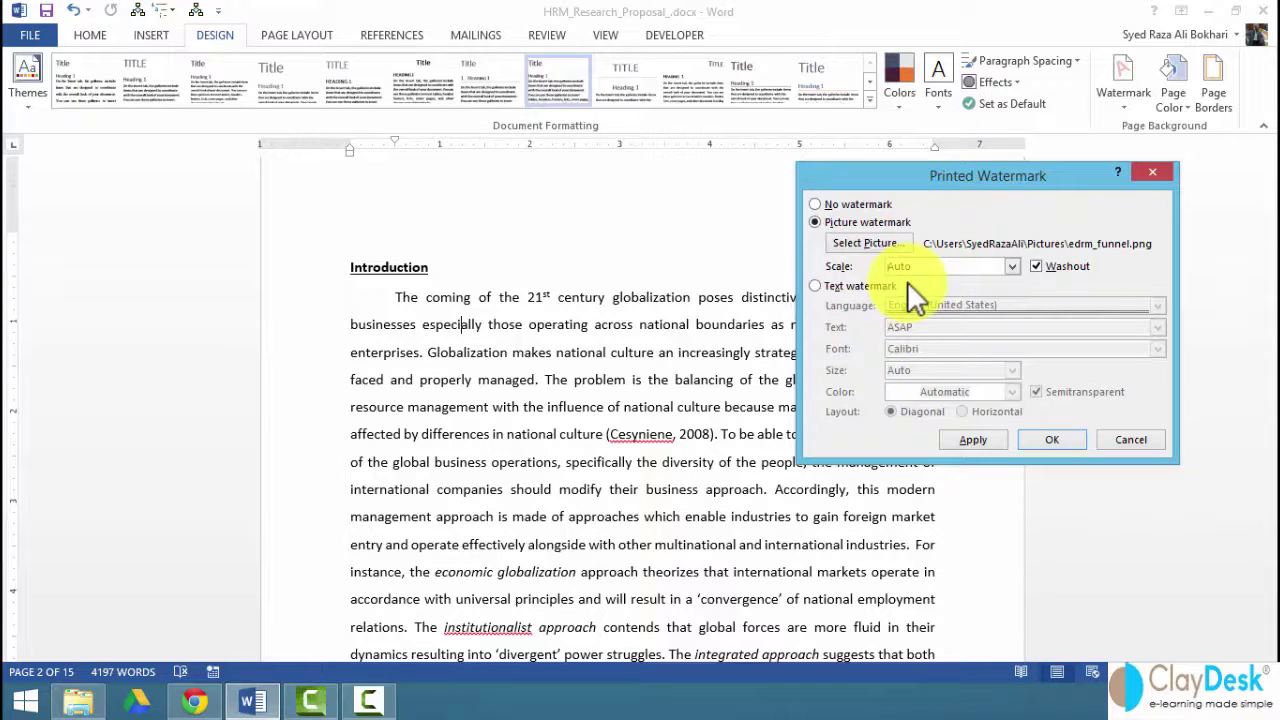
{"action": "left_click", "coordinate": [1035, 266]}
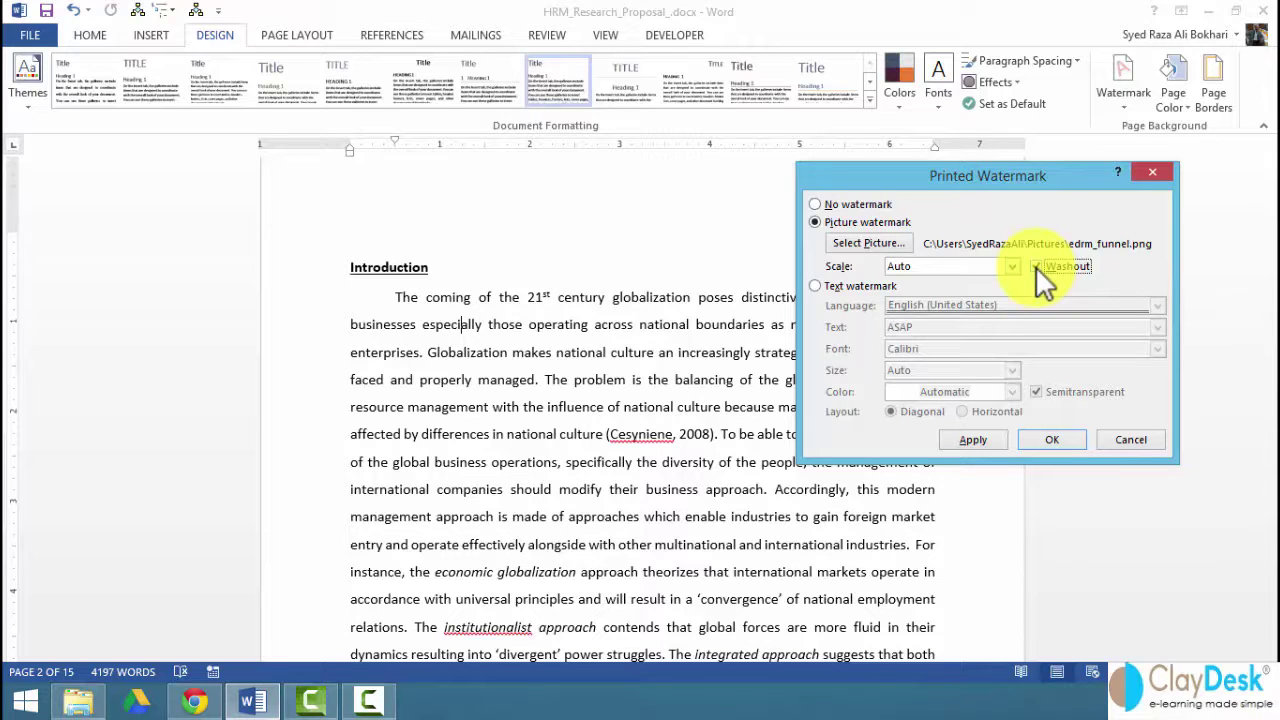
{"action": "left_click", "coordinate": [981, 436]}
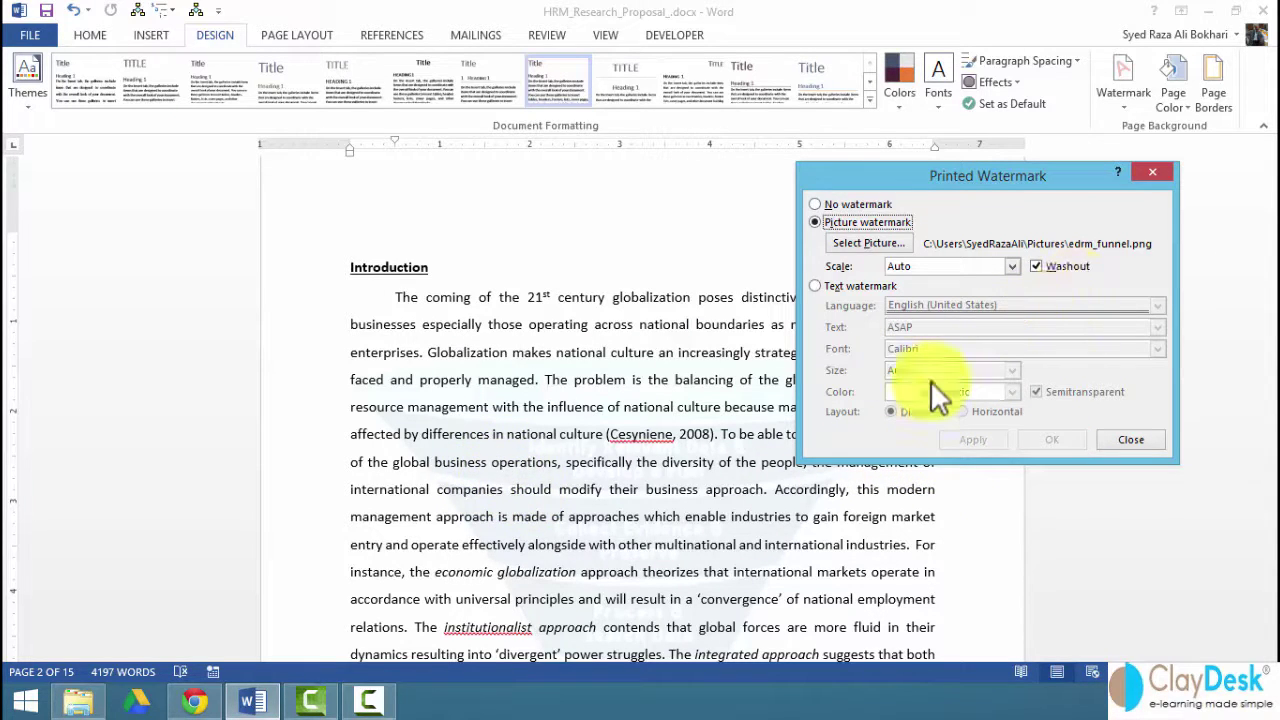
{"action": "left_click", "coordinate": [1036, 267]}
{"action": "left_click", "coordinate": [976, 437]}
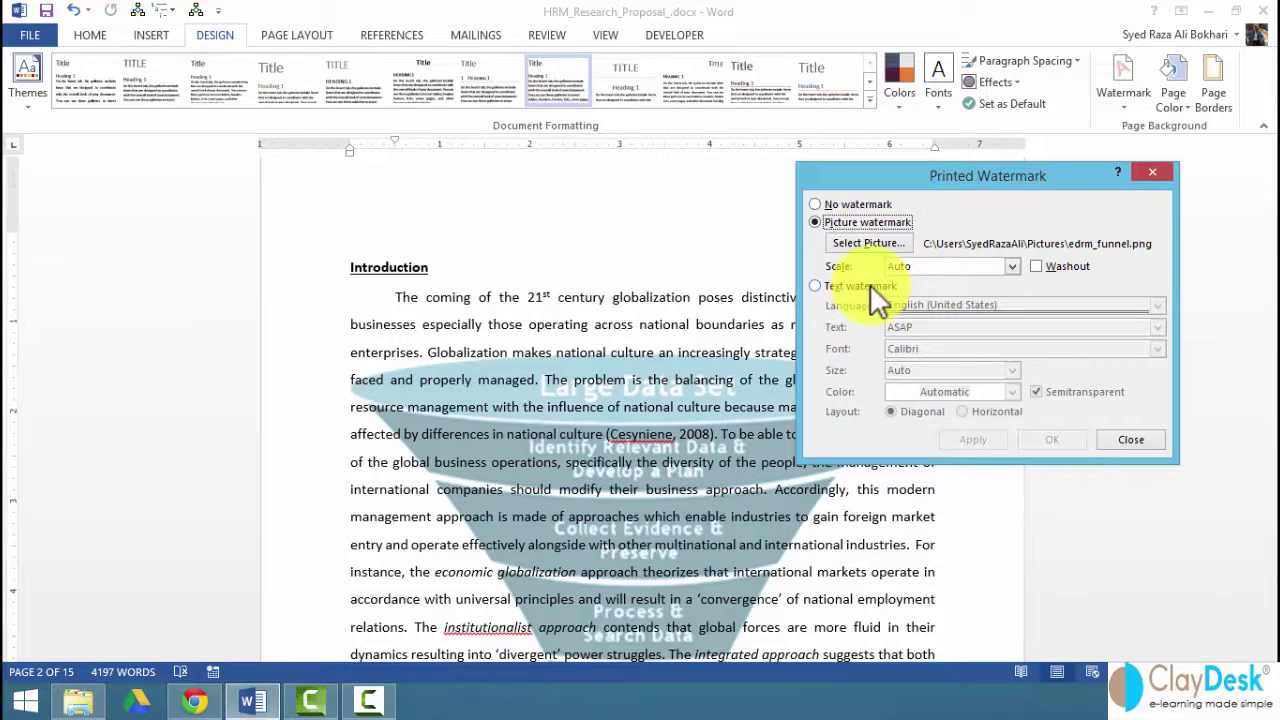
- Replace the picture with a red DRAFT text watermark and apply it
{"action": "left_click_drag", "start_coordinate": [909, 178], "coordinate": [985, 148]}
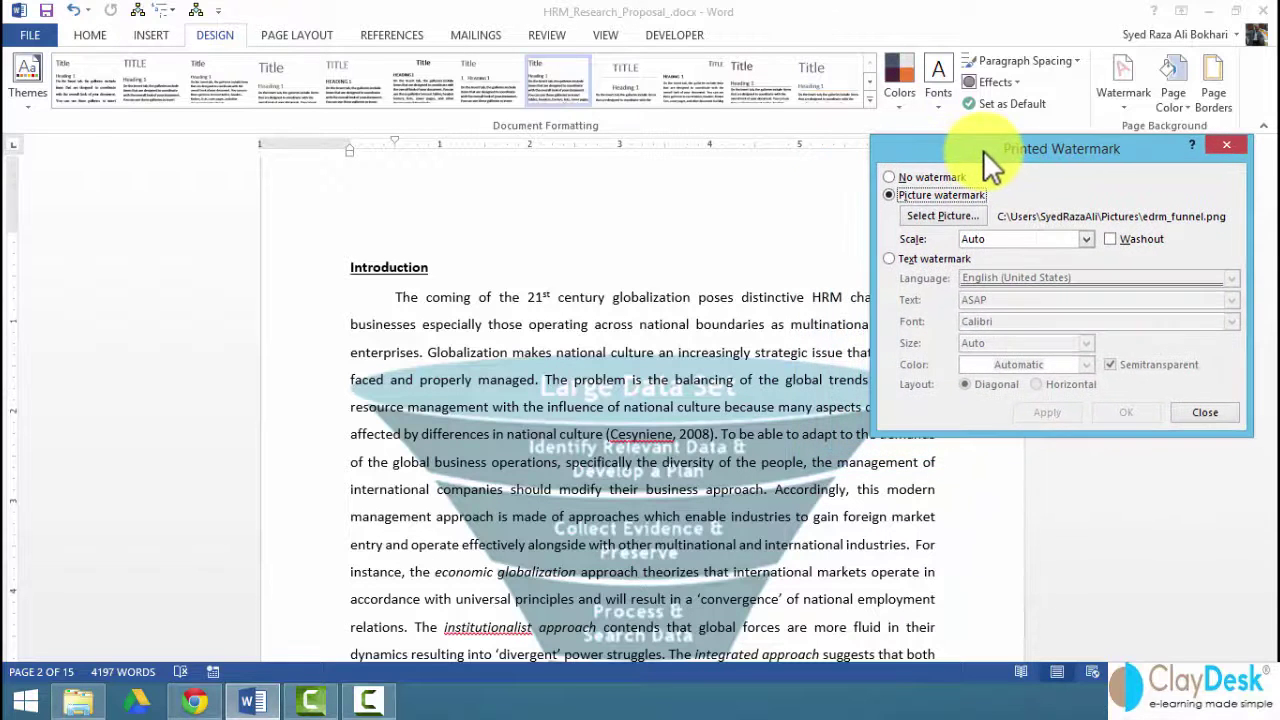
{"action": "left_click", "coordinate": [919, 258]}
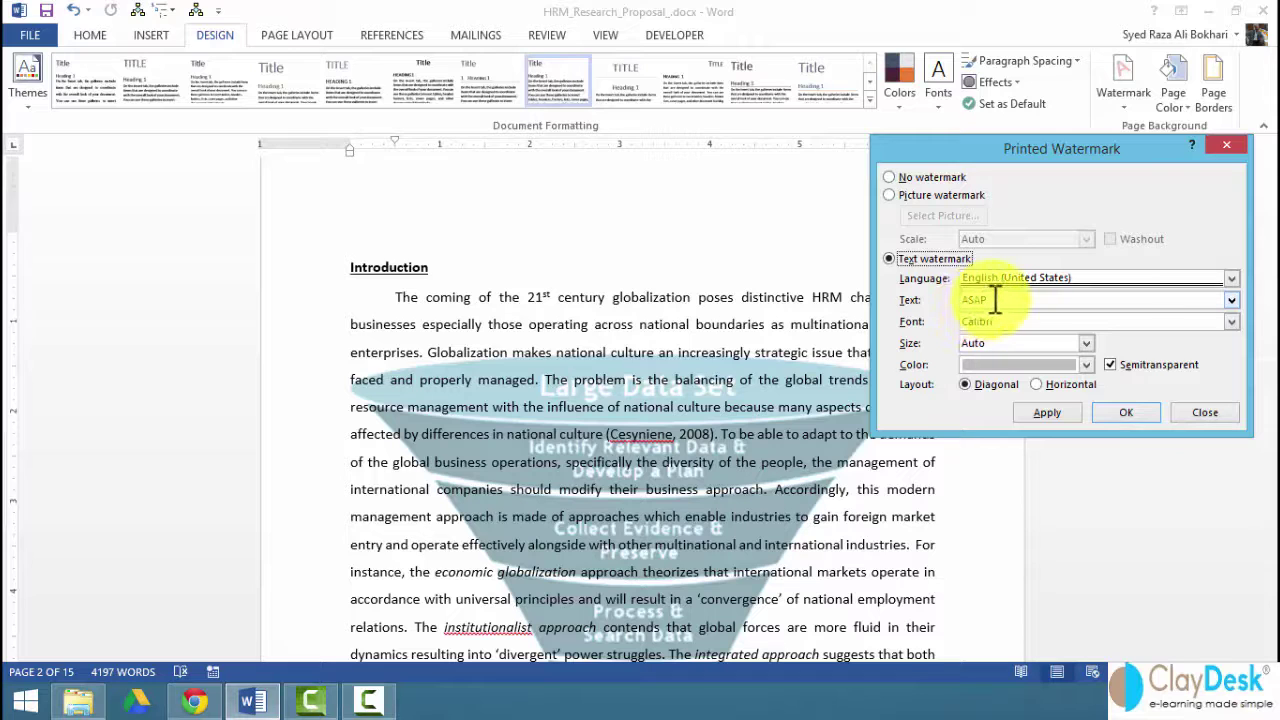
{"action": "left_click", "coordinate": [1231, 300]}
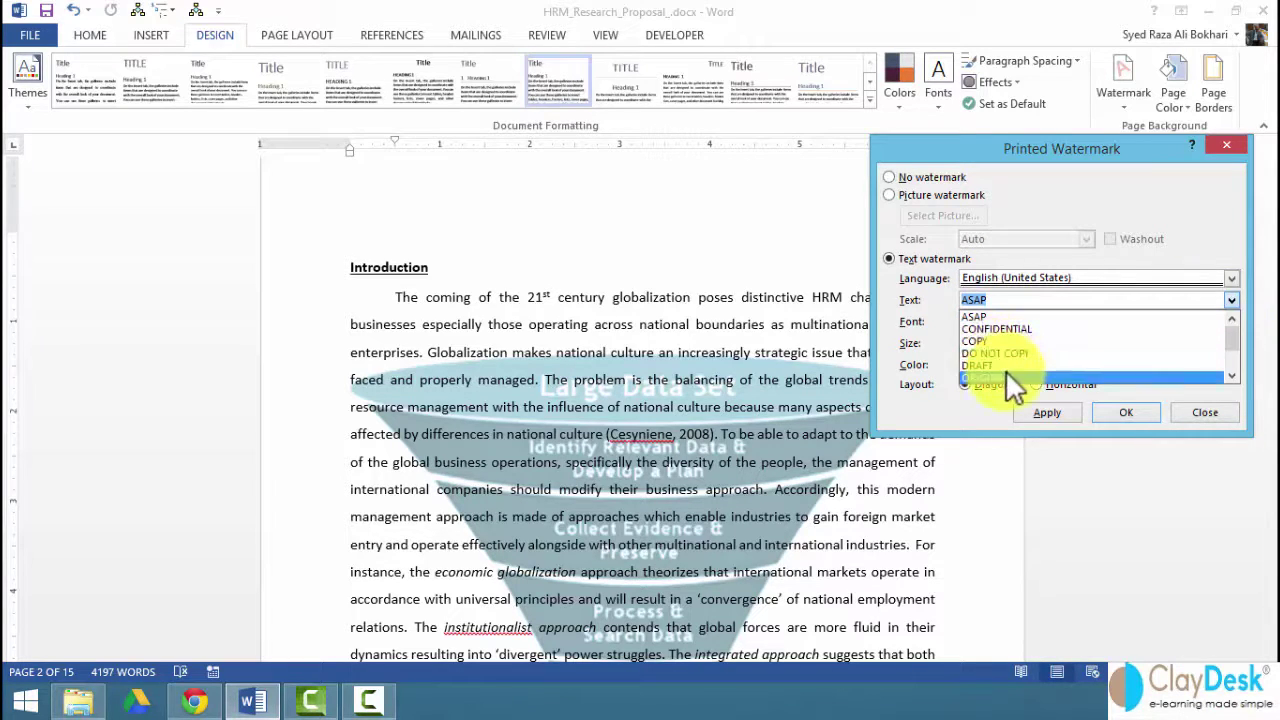
{"action": "scroll", "coordinate": [1000, 365], "scroll_direction": "down", "scroll_amount": 2}
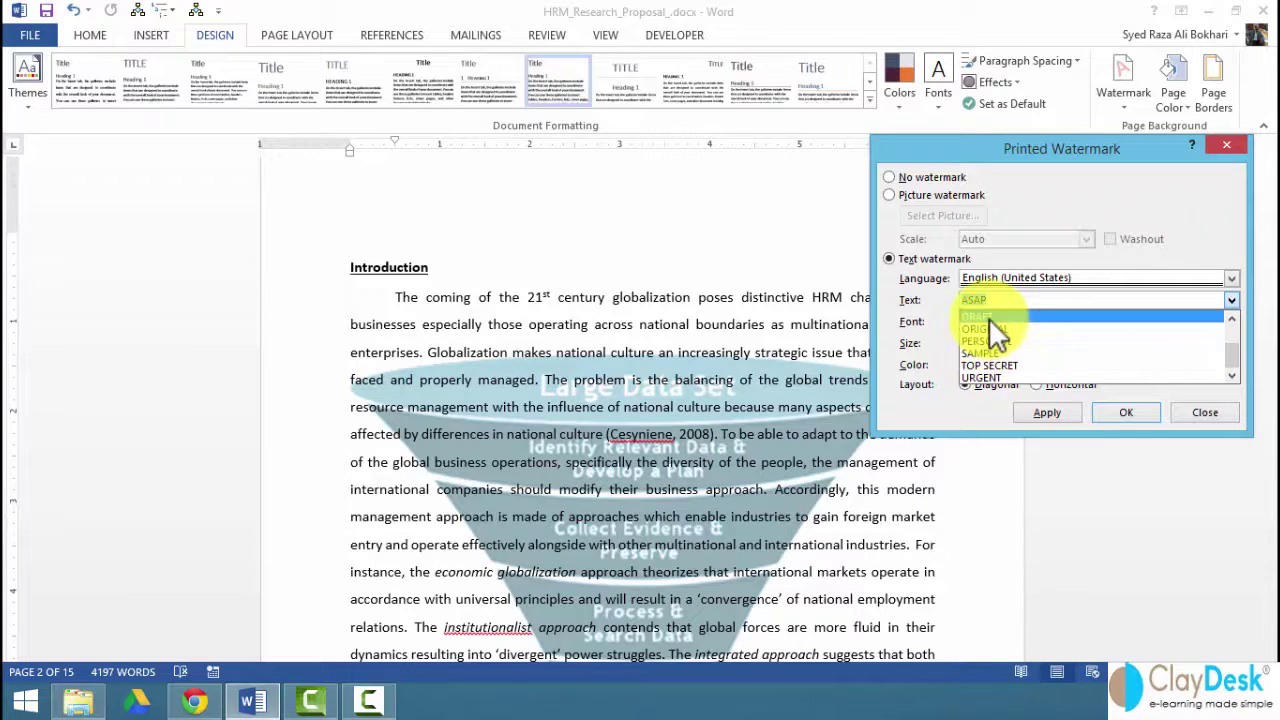
{"action": "left_click", "coordinate": [995, 318]}
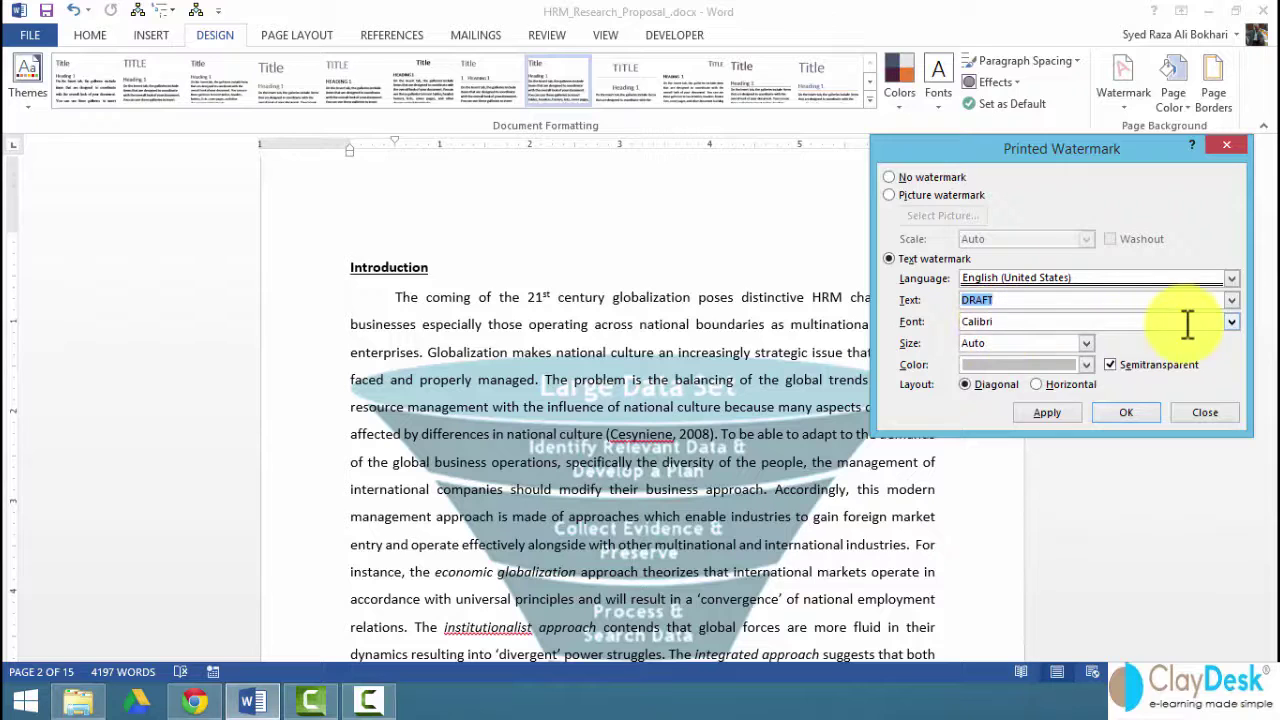
{"action": "left_click", "coordinate": [1086, 365]}
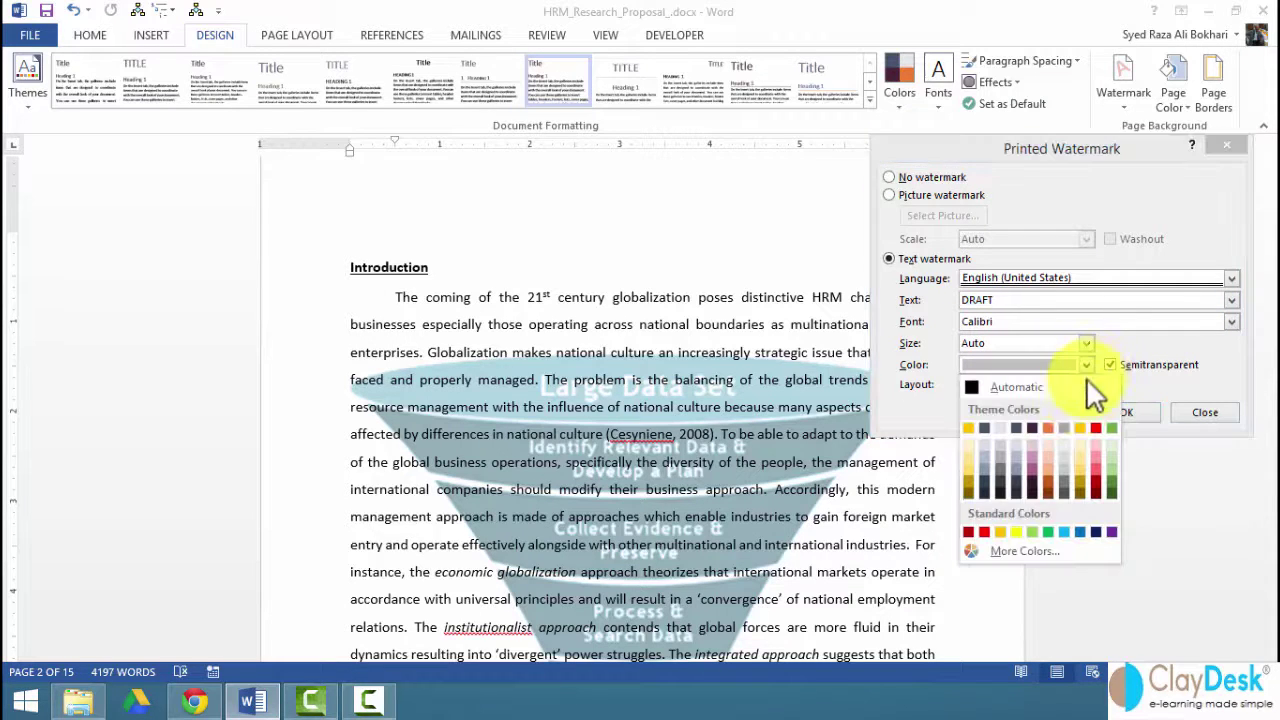
{"action": "left_click", "coordinate": [984, 531]}
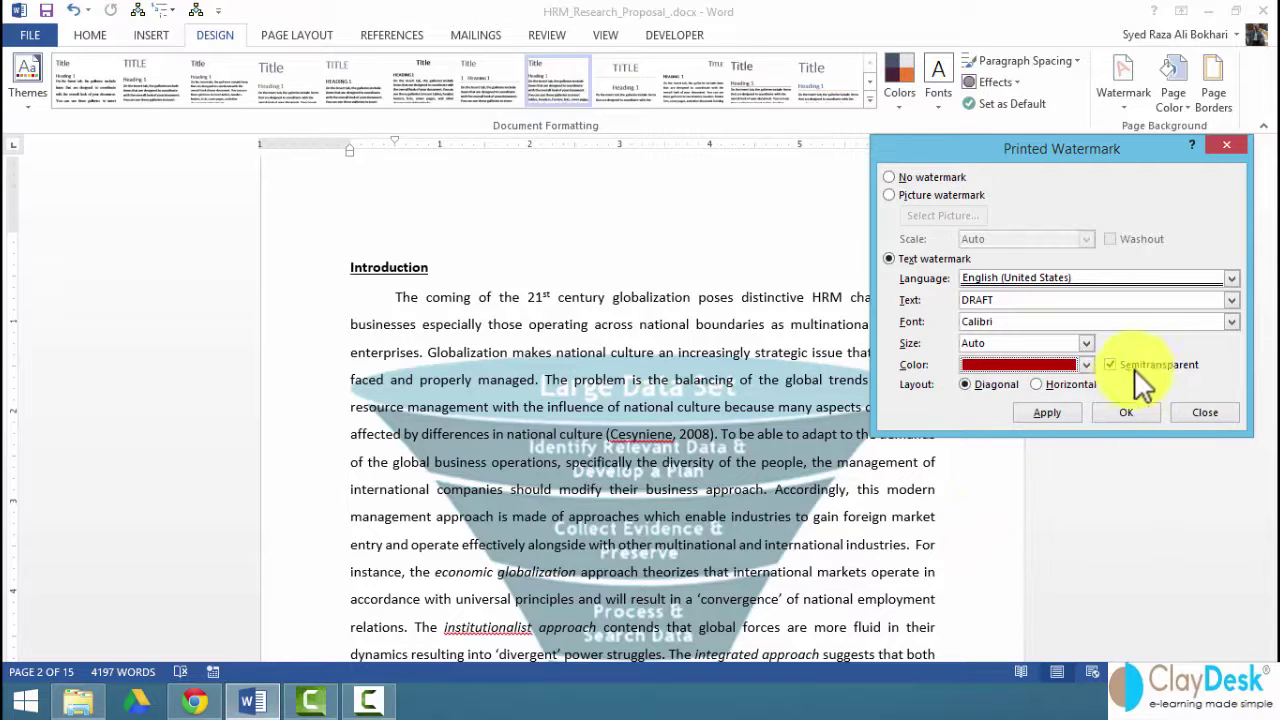
{"action": "left_click", "coordinate": [1042, 414]}
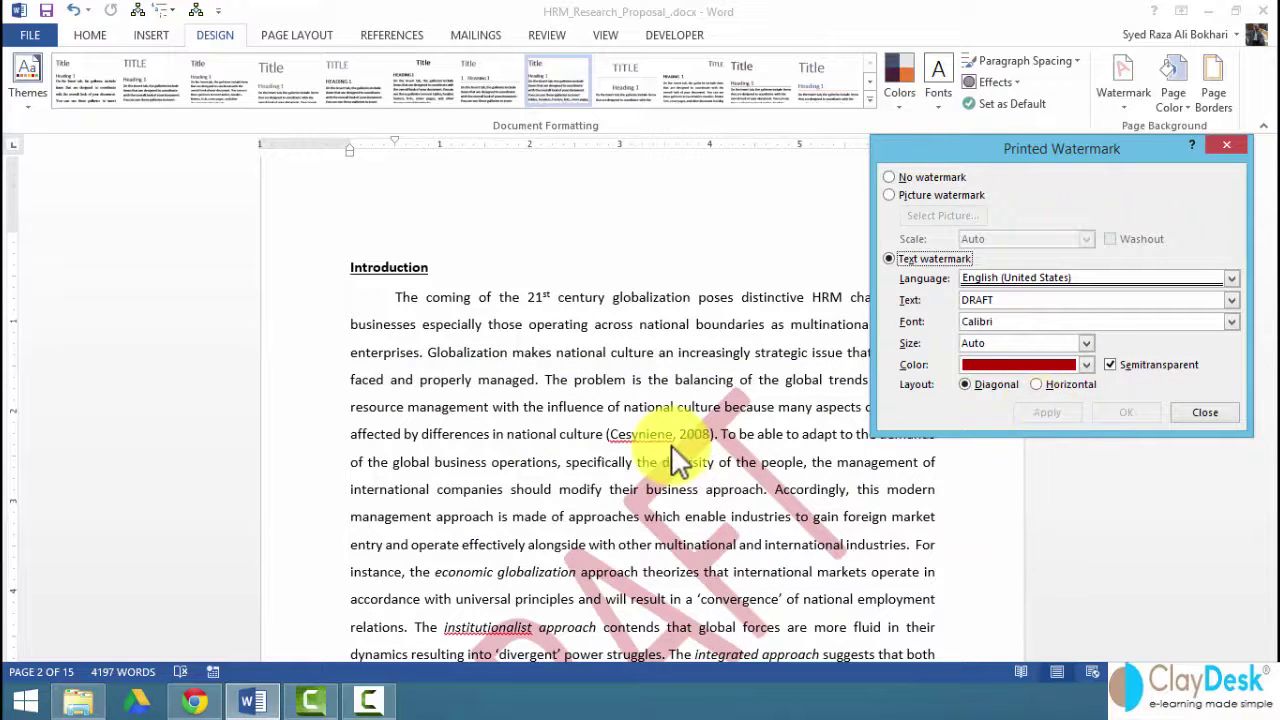
- Close the watermark dialog and bring up the Page Color swatches to preview backgrounds
{"action": "left_click", "coordinate": [1205, 412]}
{"action": "scroll", "coordinate": [657, 466], "scroll_direction": "down", "scroll_amount": 4}
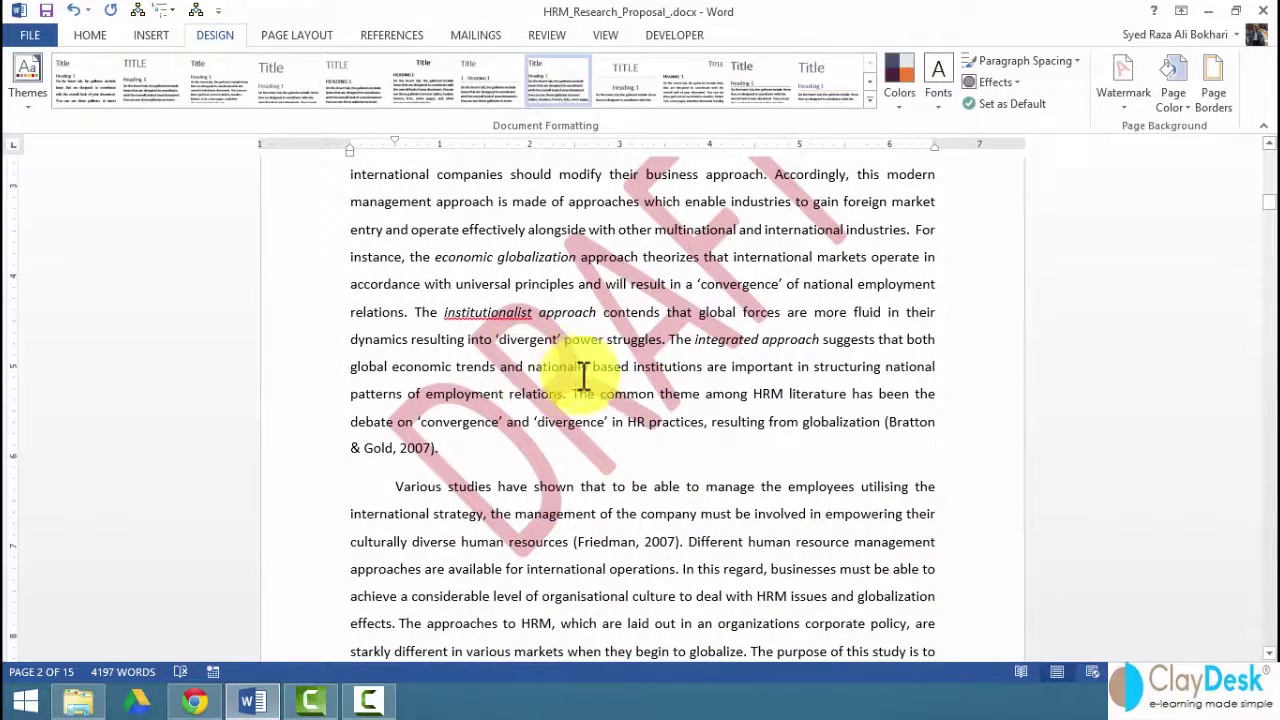
{"action": "scroll", "coordinate": [583, 374], "scroll_direction": "up", "scroll_amount": 1}
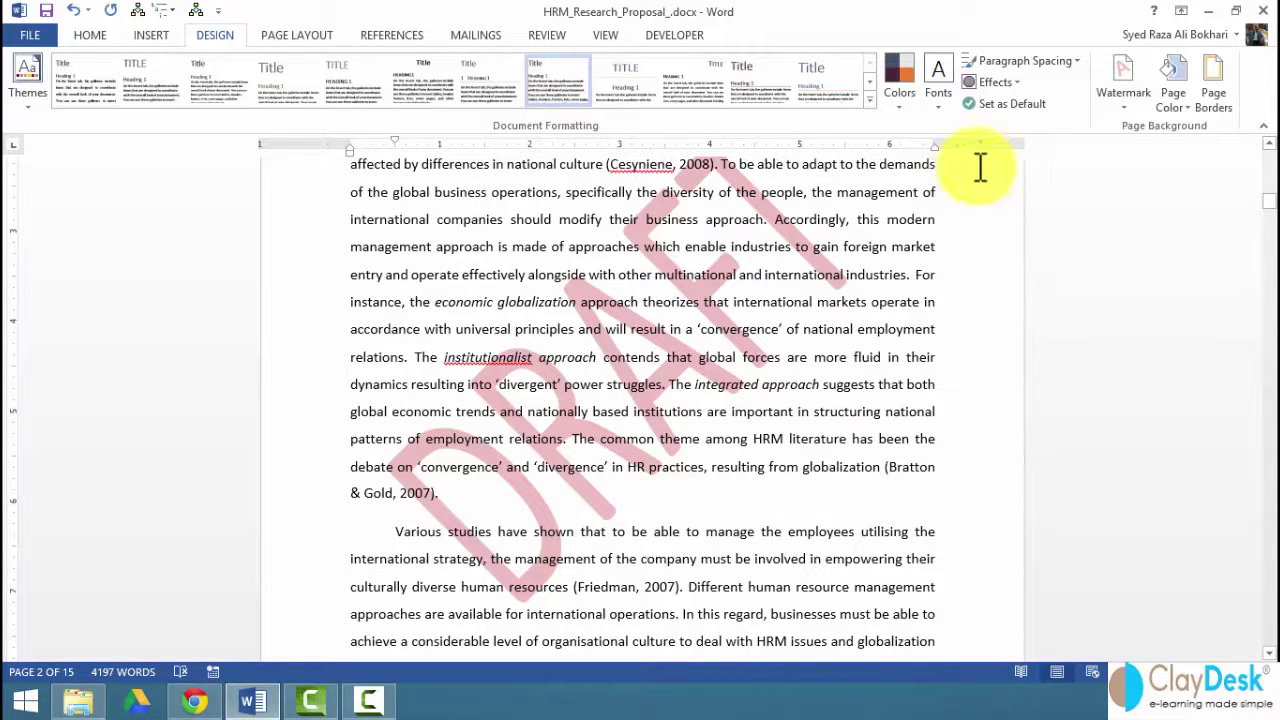
{"action": "left_click", "coordinate": [1166, 104]}
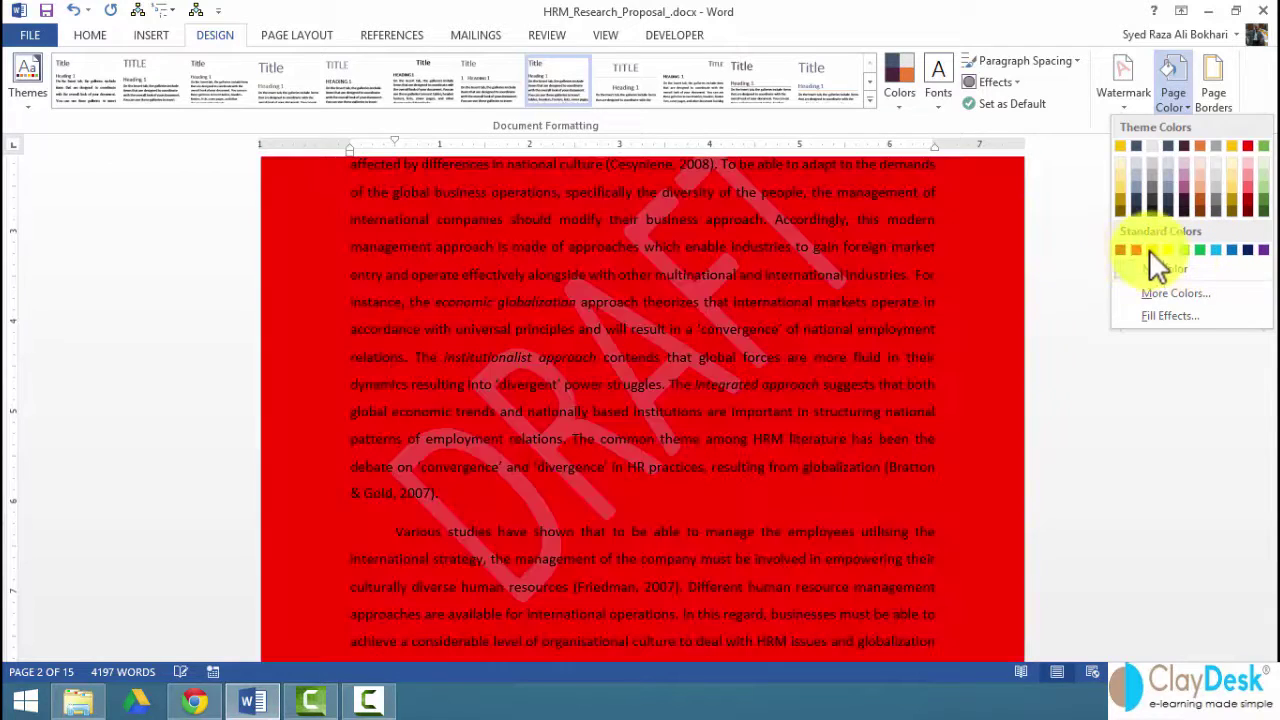
- Fill the page background with a one-colour gold diagonal-up gradient through Fill Effects
{"action": "key", "text": "Escape"}
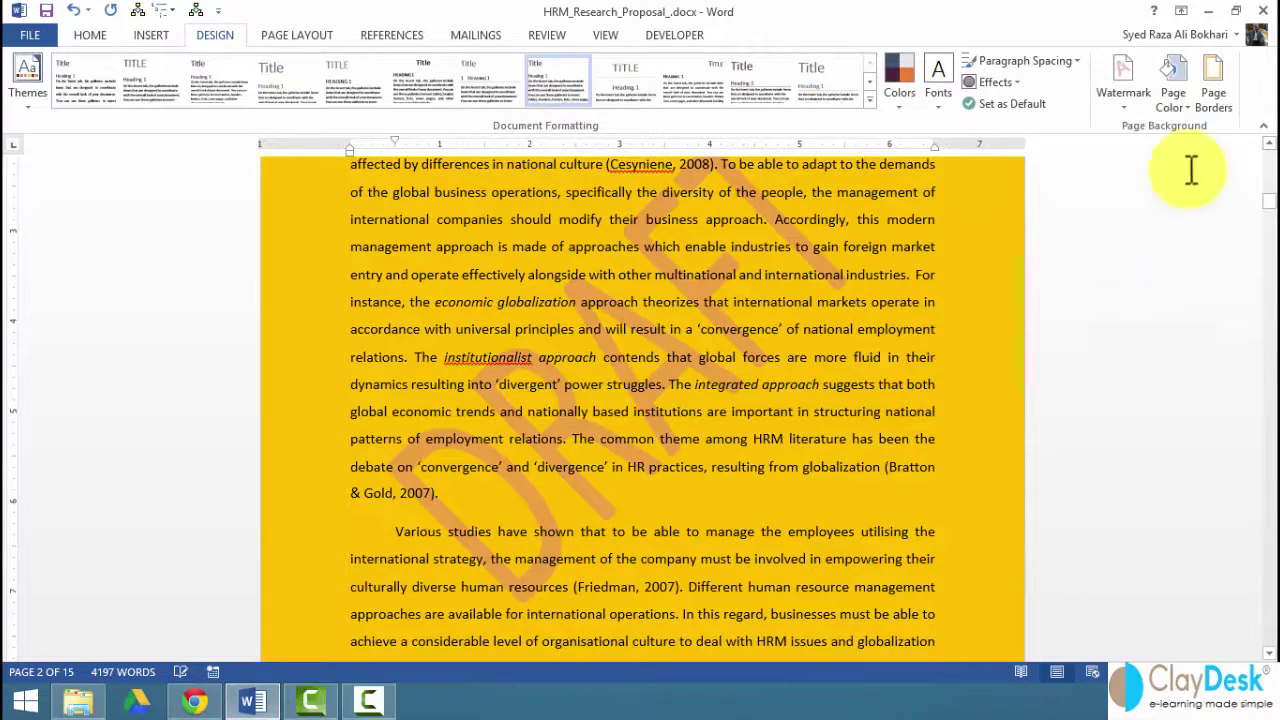
{"action": "left_click", "coordinate": [1175, 102]}
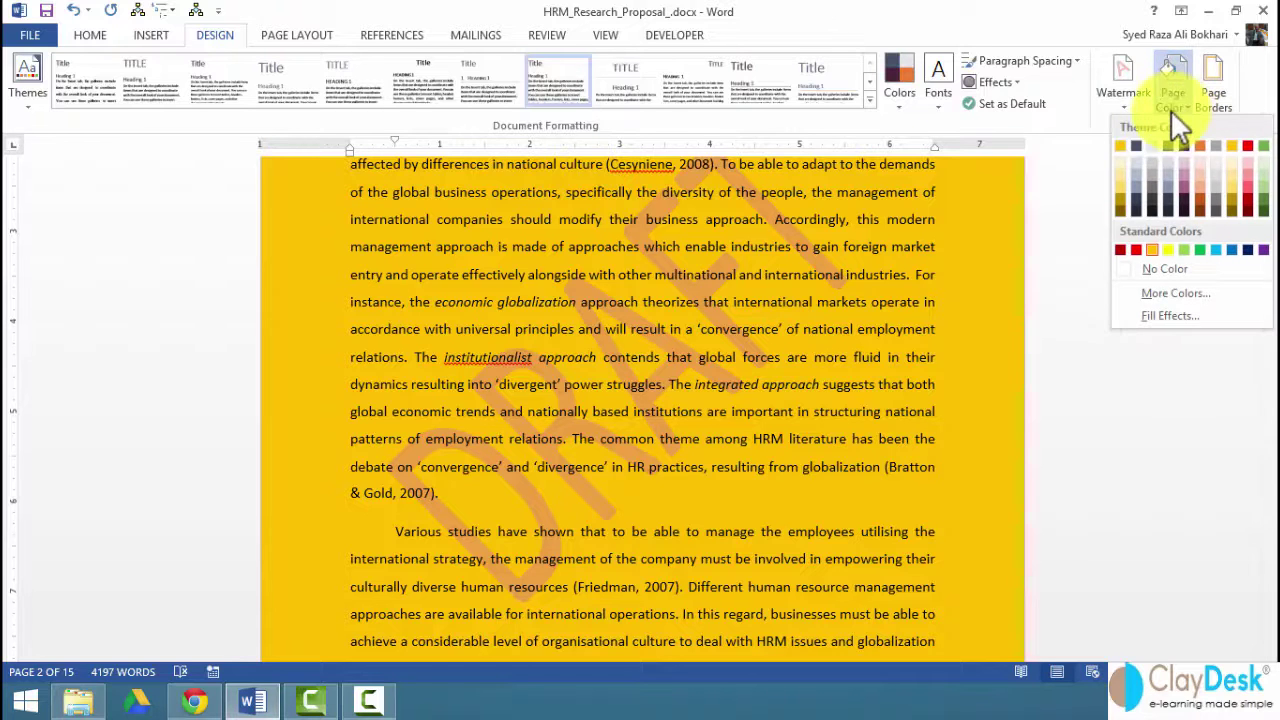
{"action": "left_click", "coordinate": [1165, 316]}
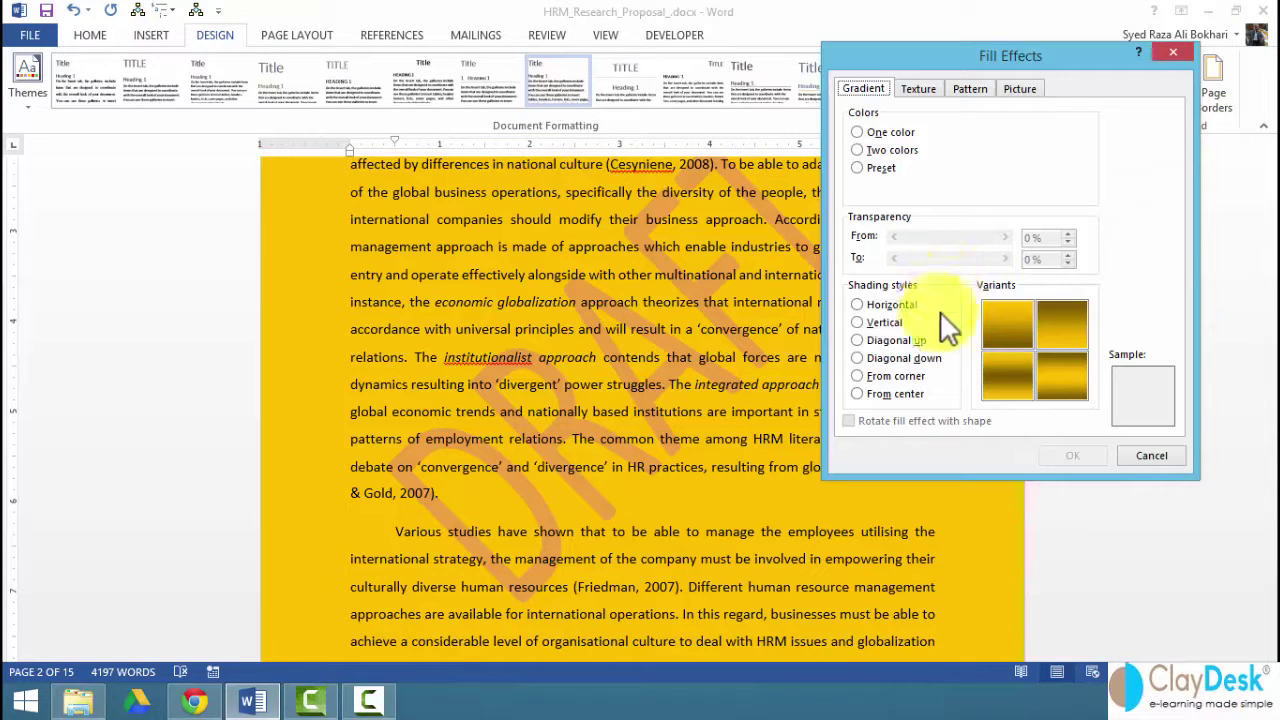
{"action": "left_click", "coordinate": [877, 341]}
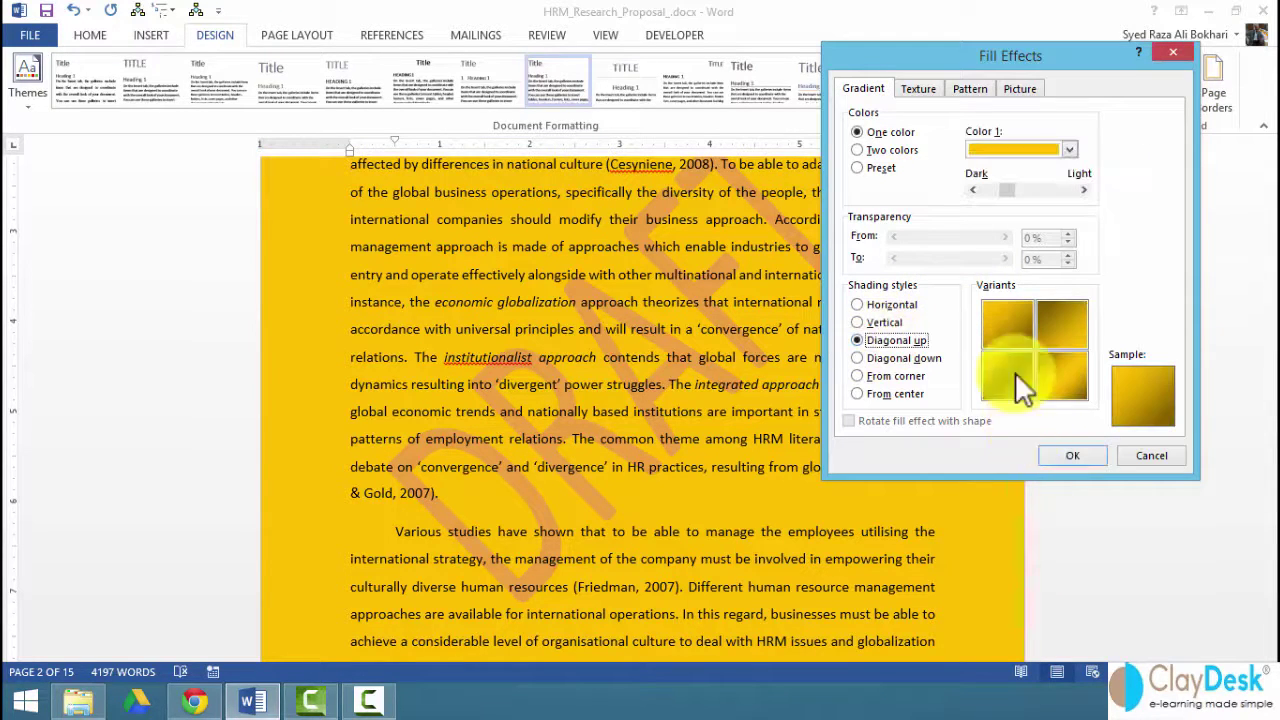
{"action": "left_click", "coordinate": [928, 89]}
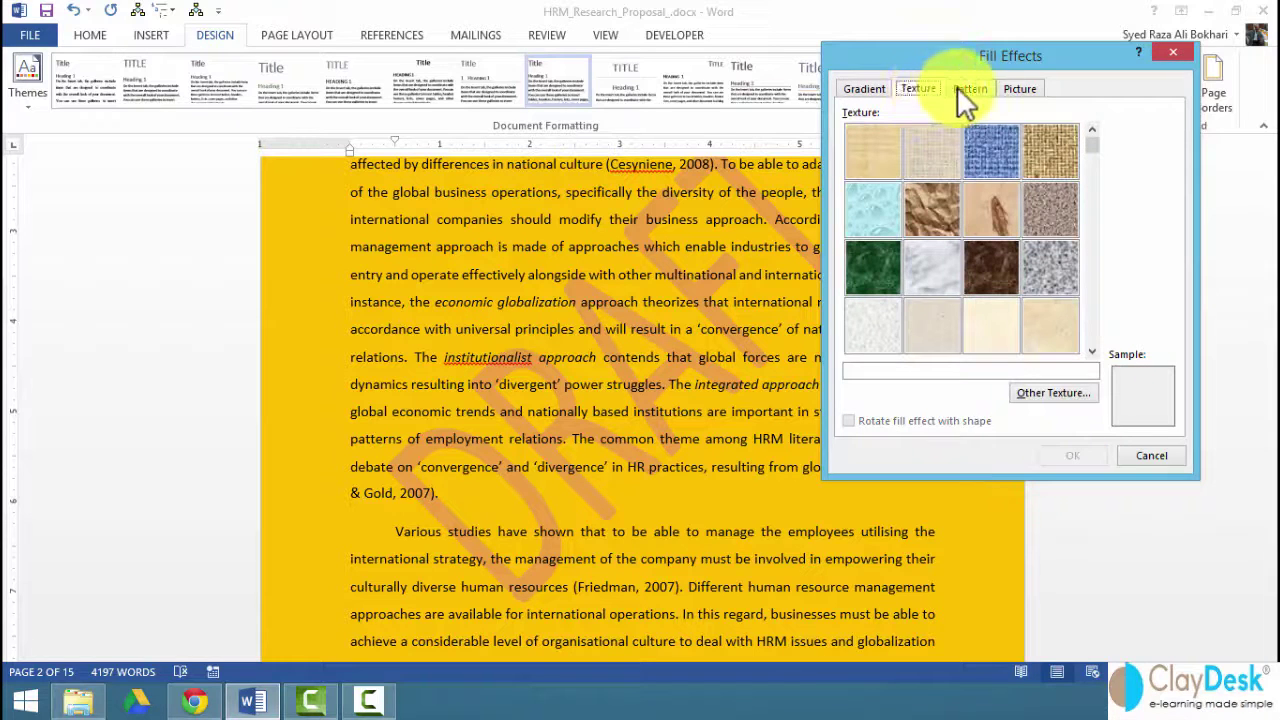
{"action": "left_click", "coordinate": [968, 88]}
{"action": "left_click", "coordinate": [1020, 88]}
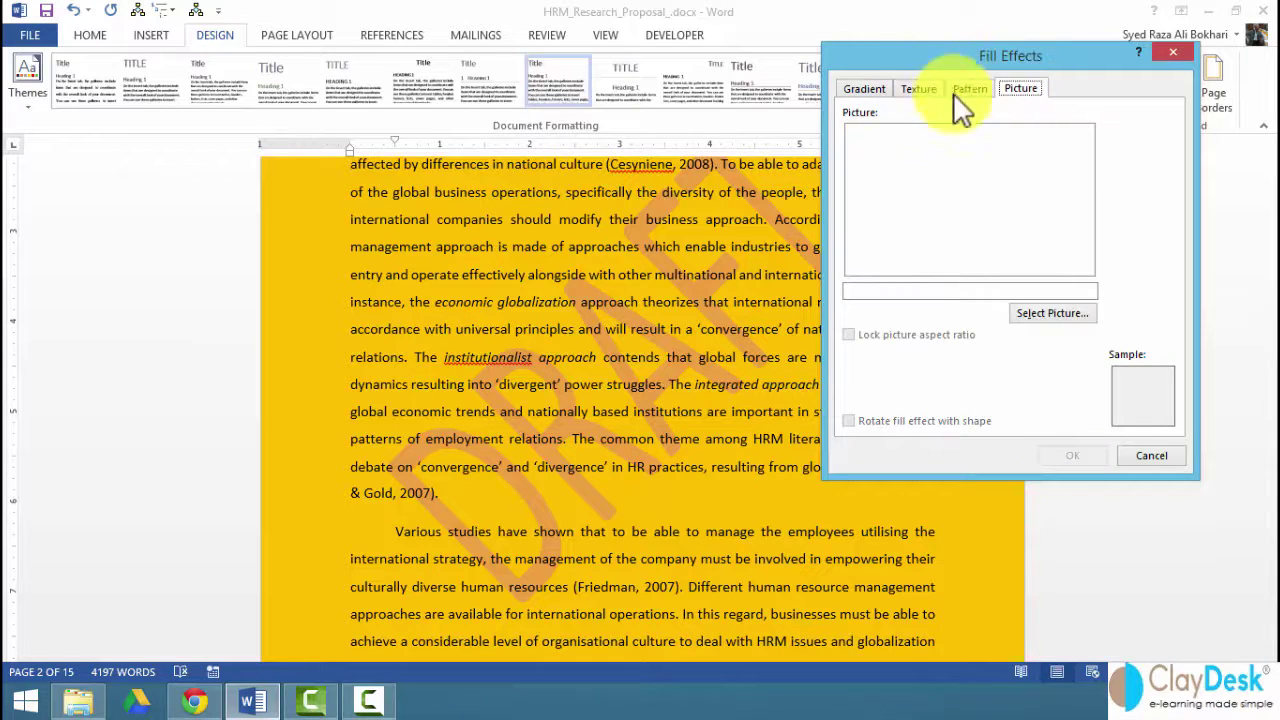
{"action": "left_click", "coordinate": [864, 88]}
{"action": "left_click", "coordinate": [1066, 458]}
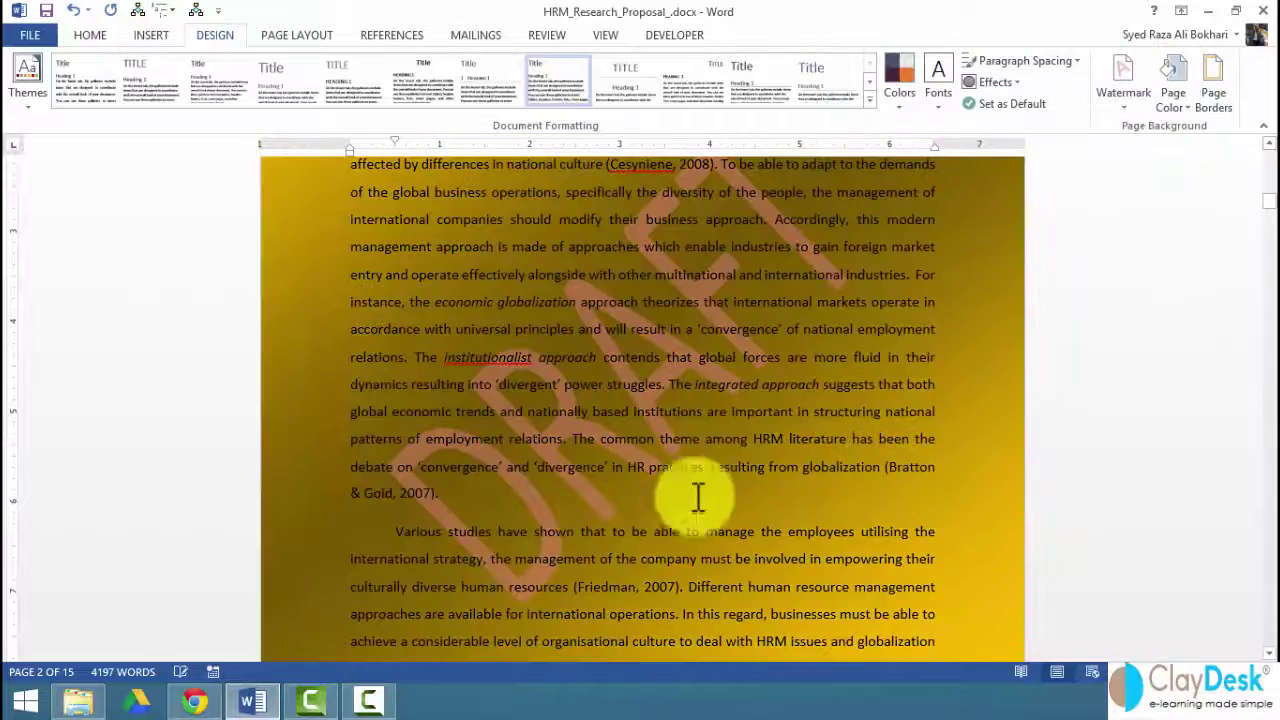
- Try Box and 3-D page borders, then apply the green tree art border
{"action": "left_click", "coordinate": [1214, 96]}
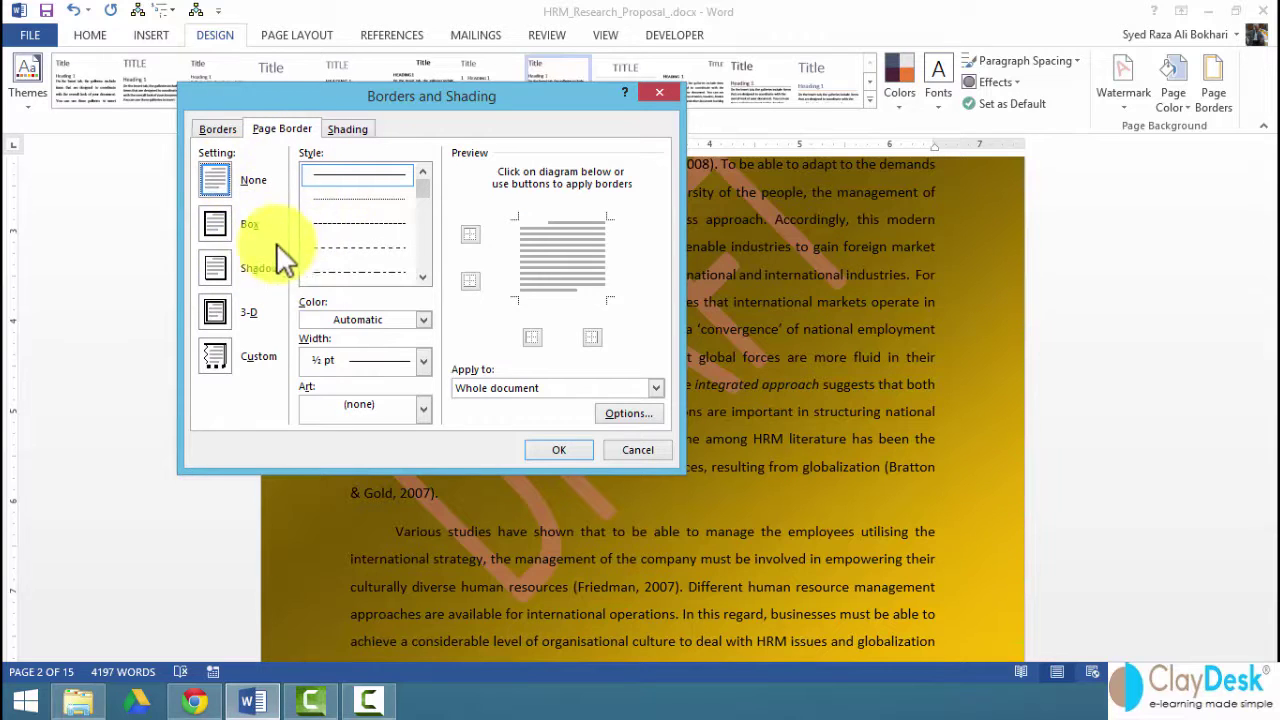
{"action": "left_click", "coordinate": [215, 225]}
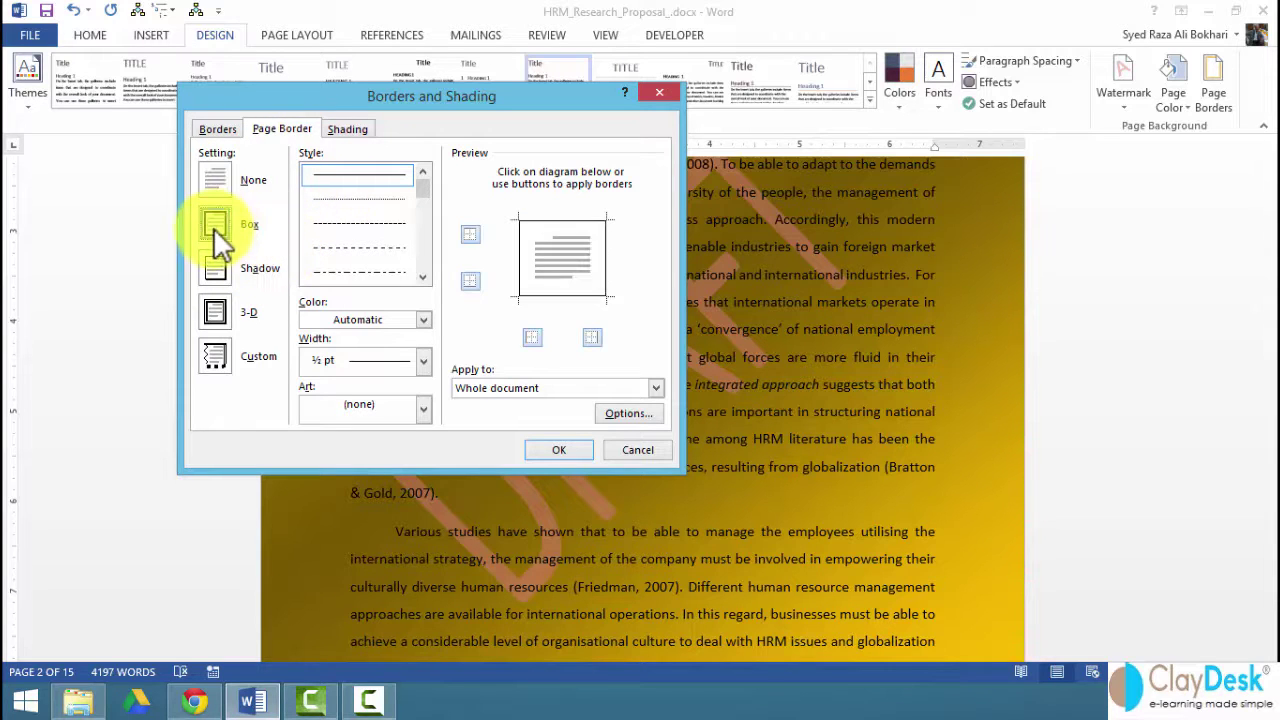
{"action": "left_click", "coordinate": [220, 312]}
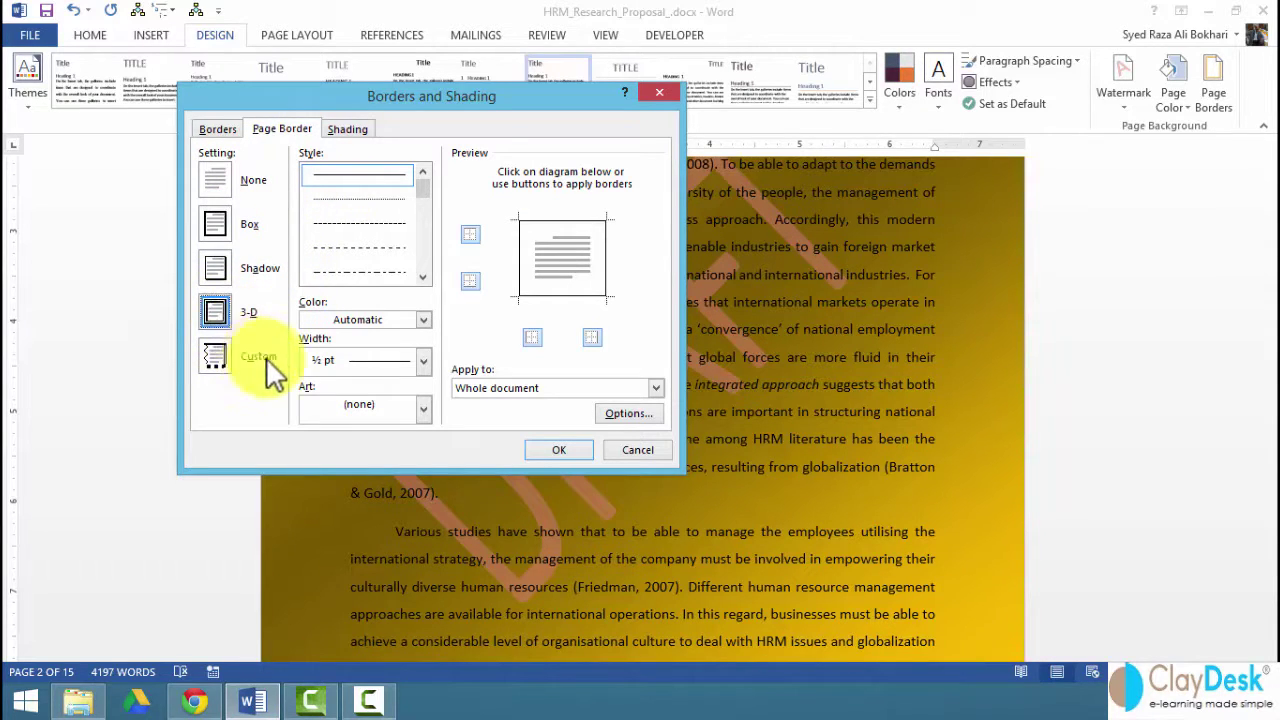
{"action": "left_click", "coordinate": [423, 361]}
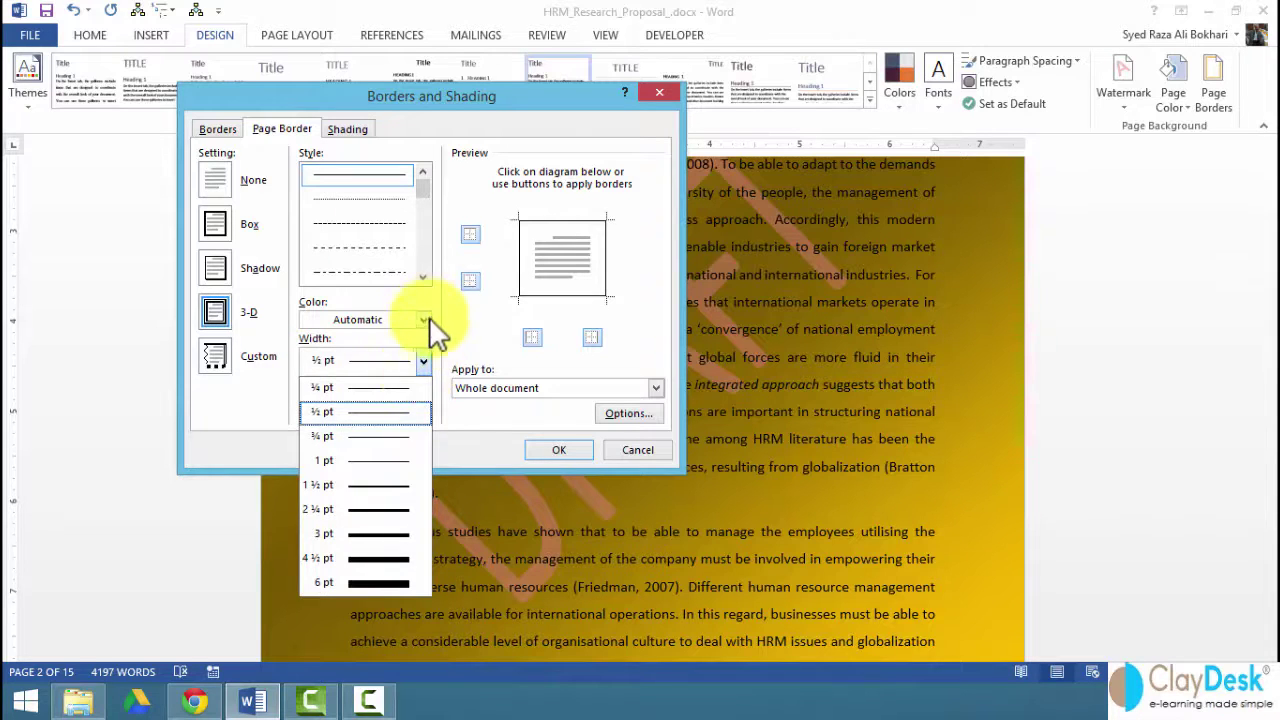
{"action": "left_click", "coordinate": [428, 314]}
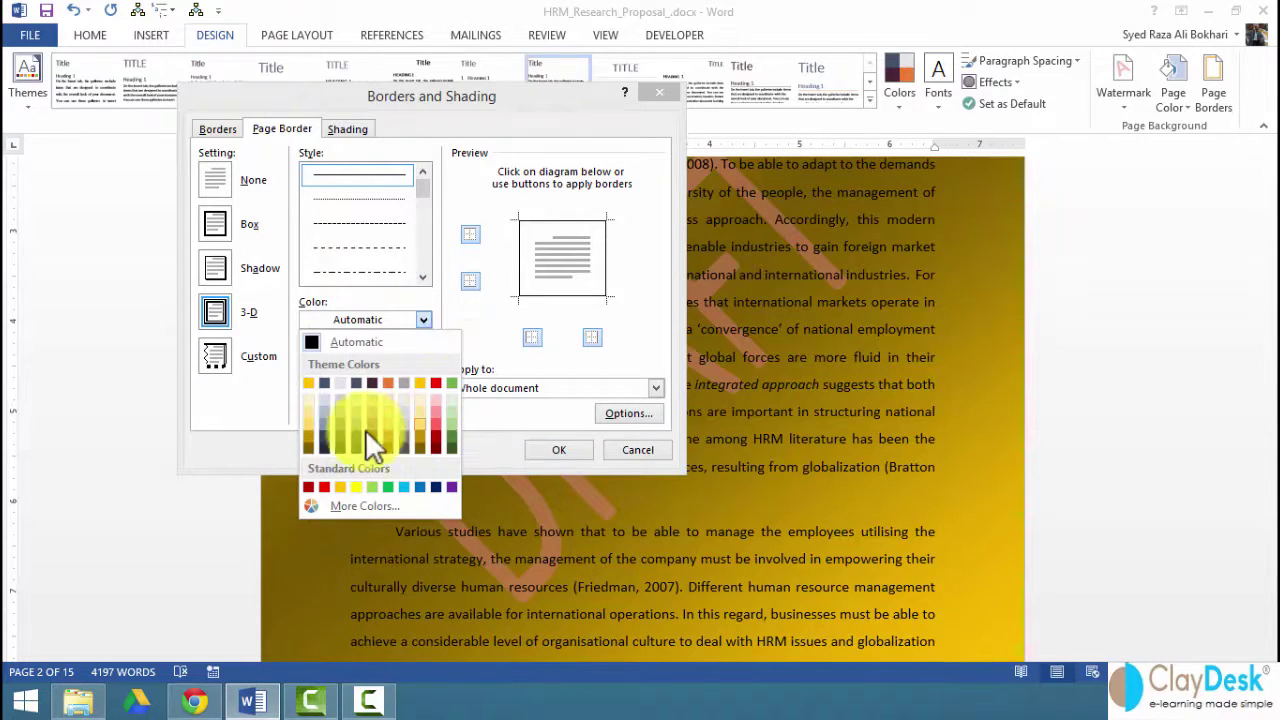
{"action": "left_click", "coordinate": [318, 342]}
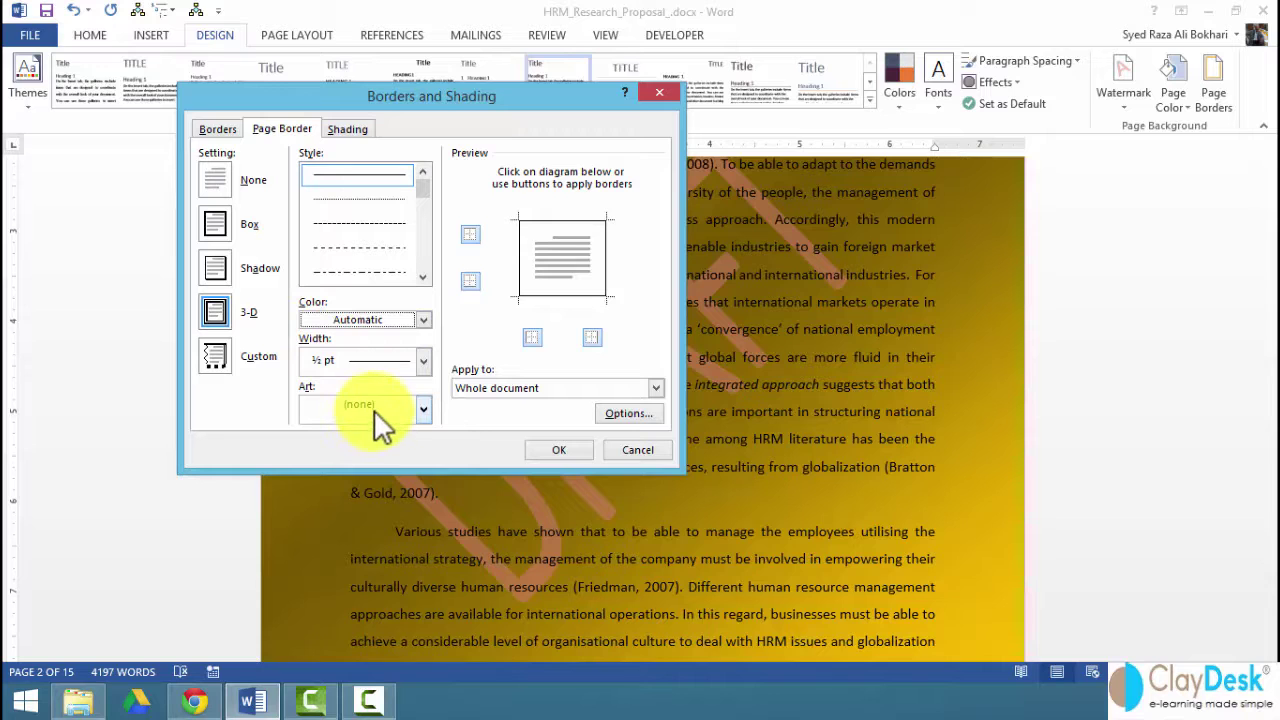
{"action": "left_click", "coordinate": [420, 408]}
{"action": "left_click", "coordinate": [418, 407]}
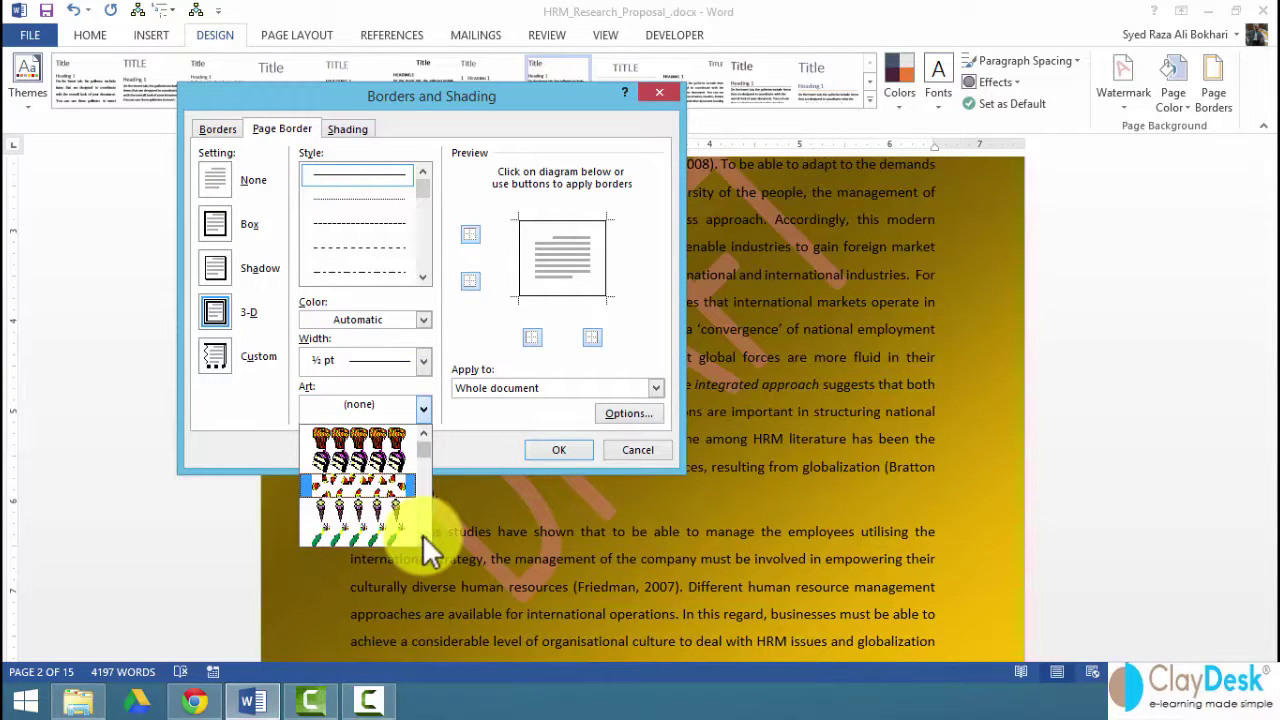
{"action": "scroll", "coordinate": [422, 534], "scroll_direction": "down", "scroll_amount": 5}
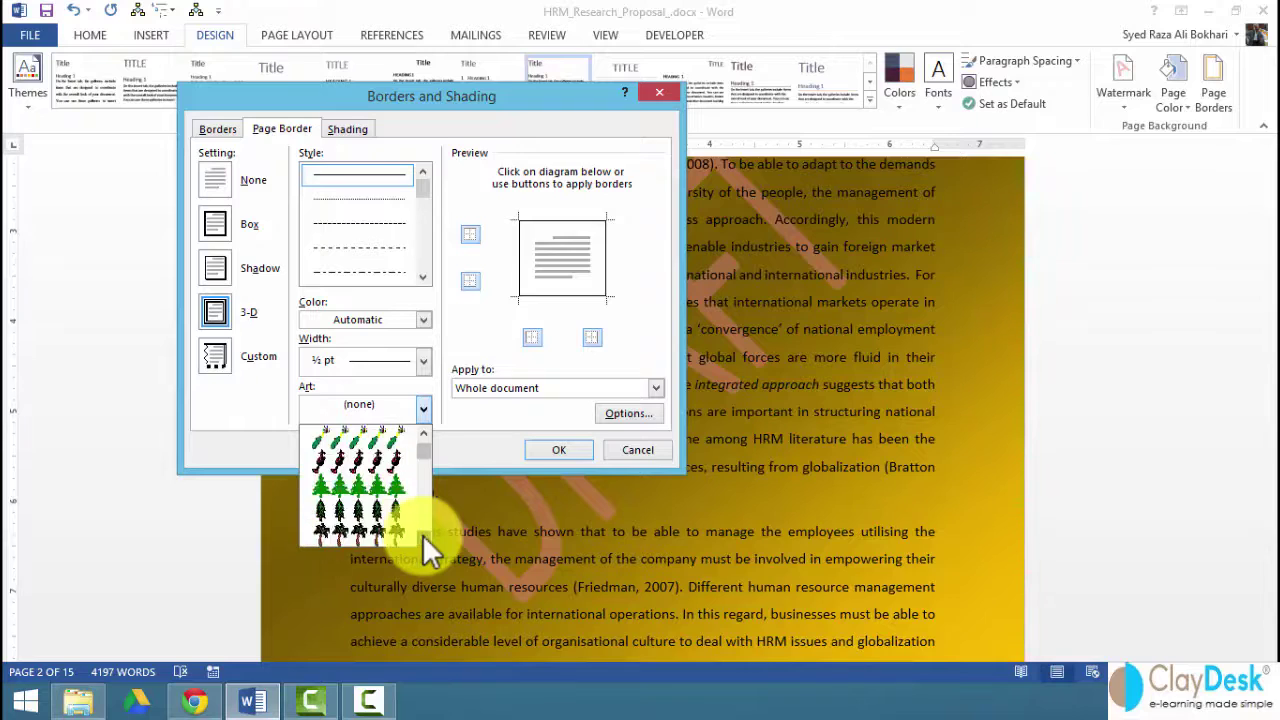
{"action": "left_click", "coordinate": [370, 535]}
{"action": "left_click", "coordinate": [559, 449]}
{"action": "scroll", "coordinate": [567, 444], "scroll_direction": "up", "scroll_amount": 10}
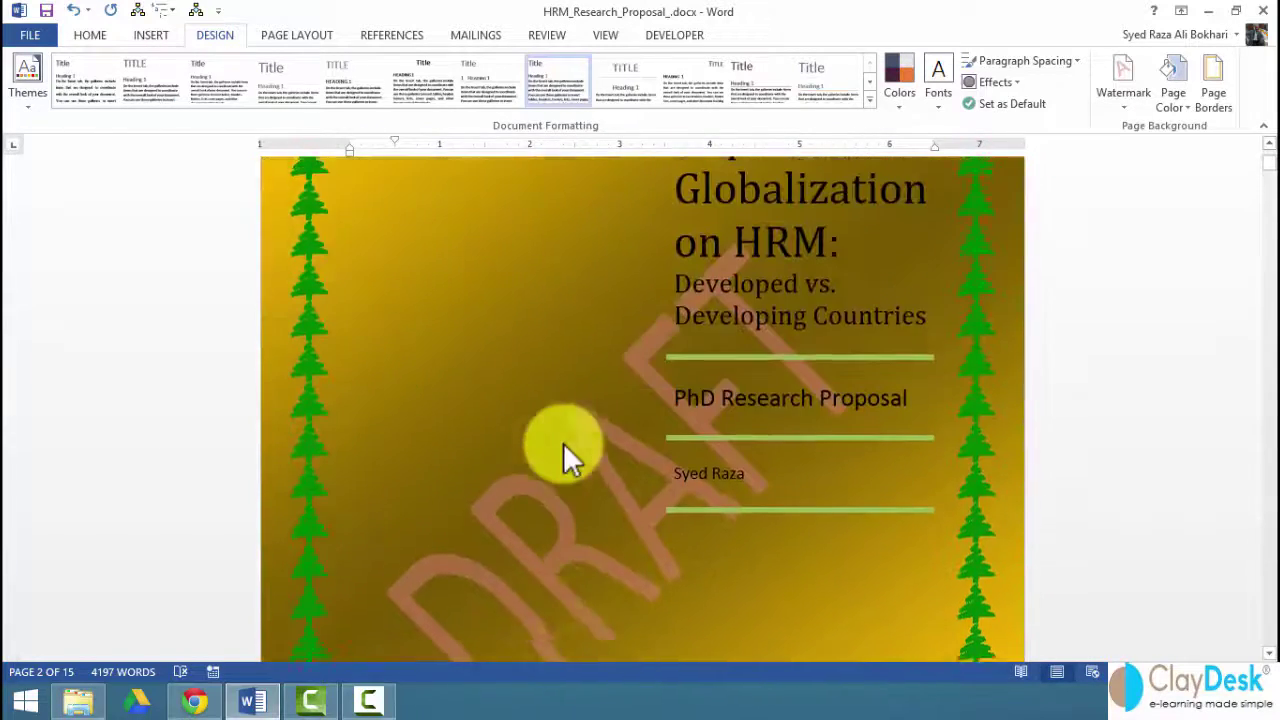
- Scroll through the proposal and bring up the built-in Office themes gallery
{"action": "scroll", "coordinate": [563, 444], "scroll_direction": "down", "scroll_amount": 1}
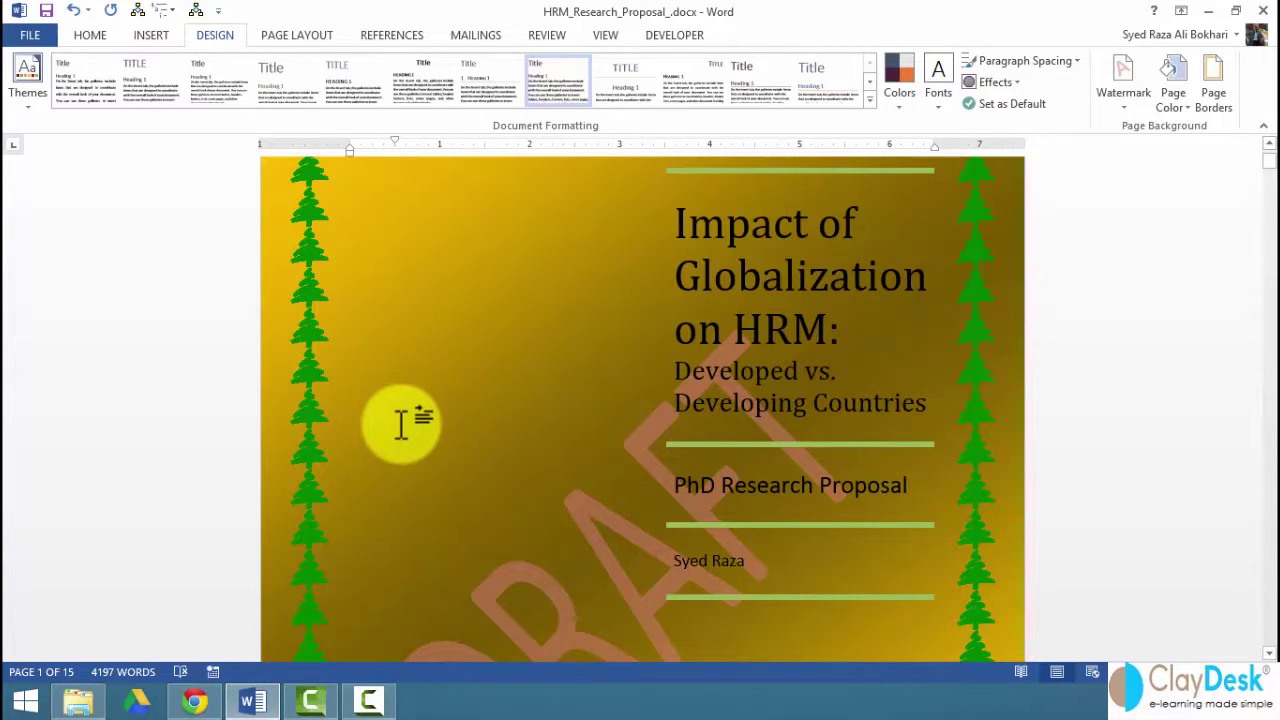
{"action": "scroll", "coordinate": [401, 423], "scroll_direction": "down", "scroll_amount": 1}
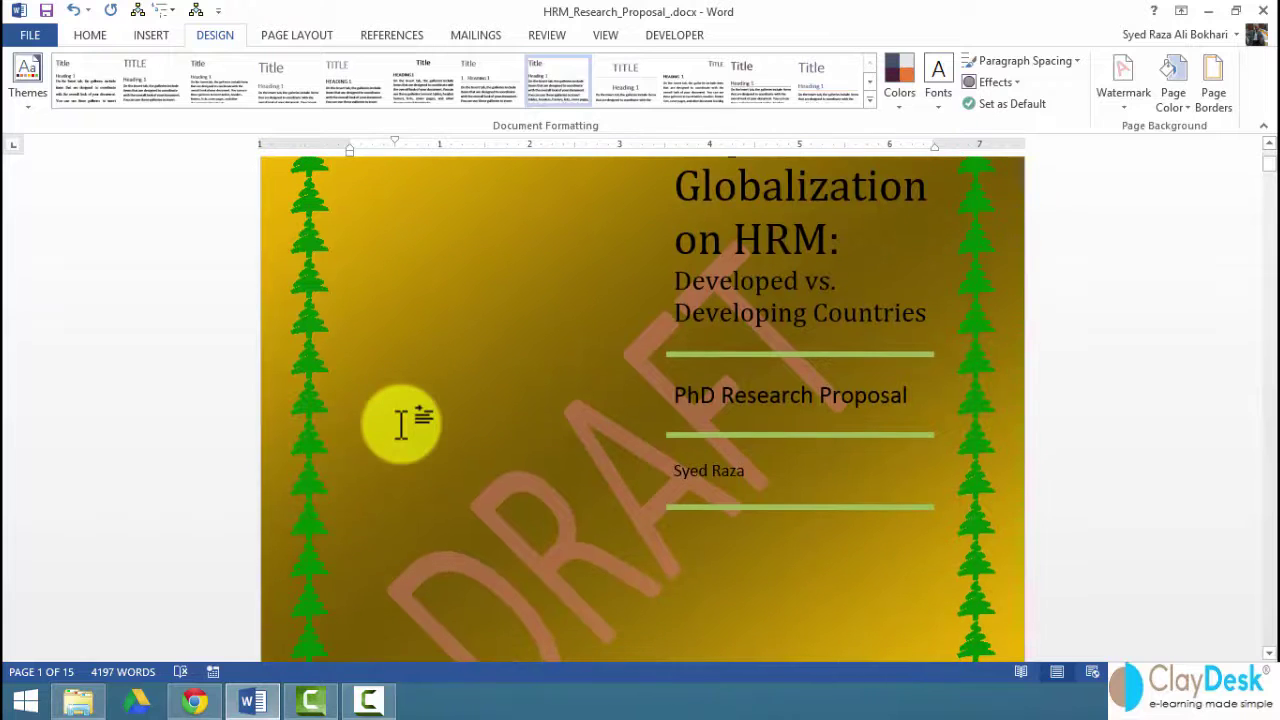
{"action": "scroll", "coordinate": [401, 423], "scroll_direction": "up", "scroll_amount": 1}
{"action": "scroll", "coordinate": [401, 423], "scroll_direction": "up", "scroll_amount": 1}
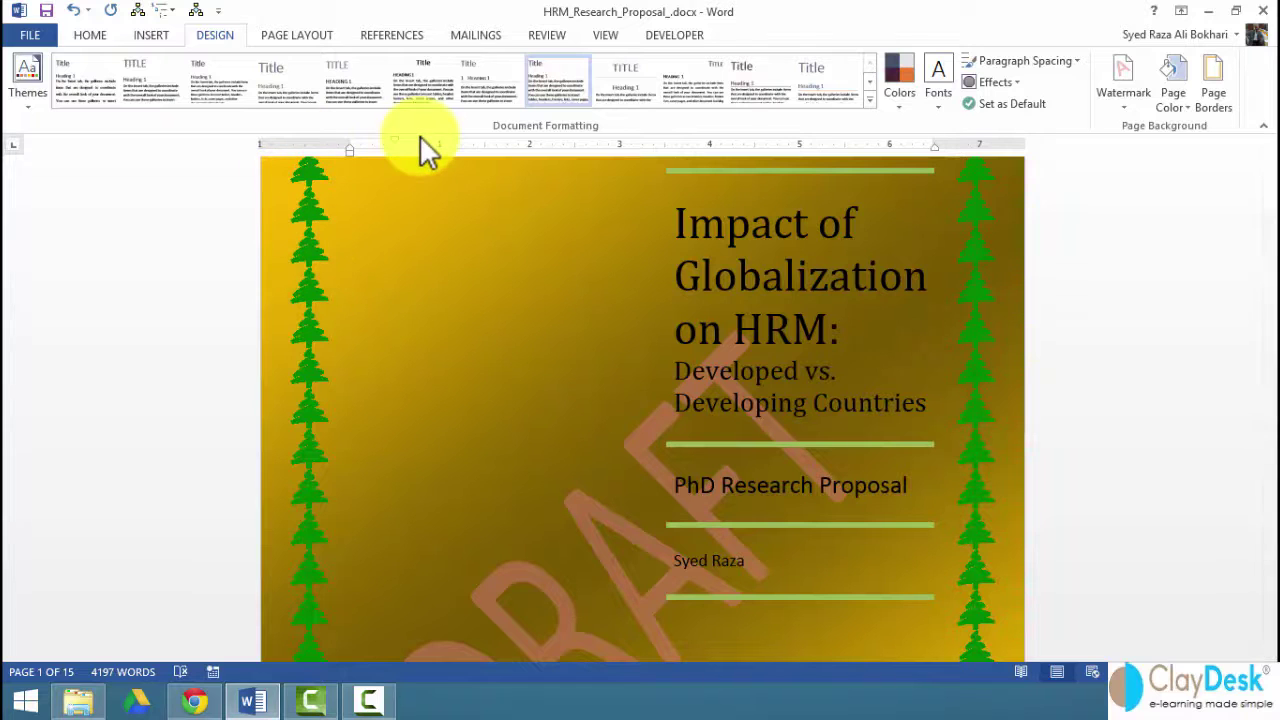
{"action": "left_click", "coordinate": [27, 100]}
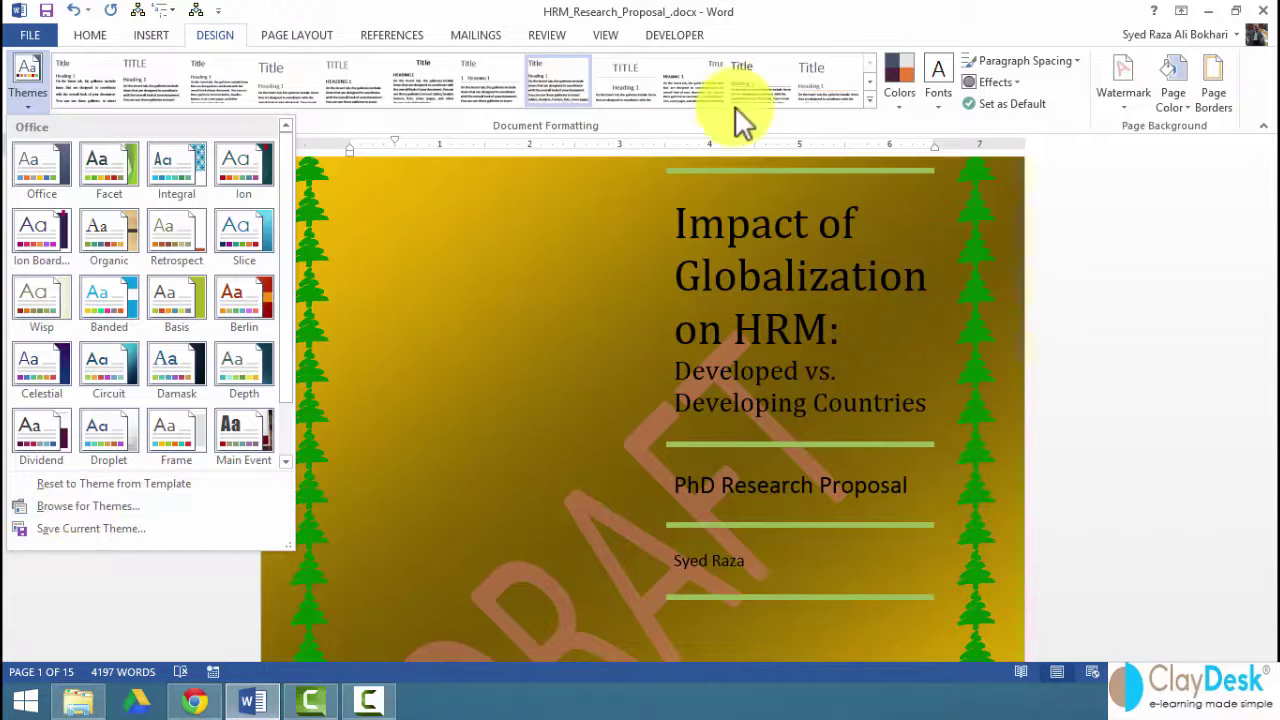
- Start a custom theme font set with Century Gothic as the heading font
{"action": "left_click", "coordinate": [869, 97]}
{"action": "left_click", "coordinate": [1043, 72]}
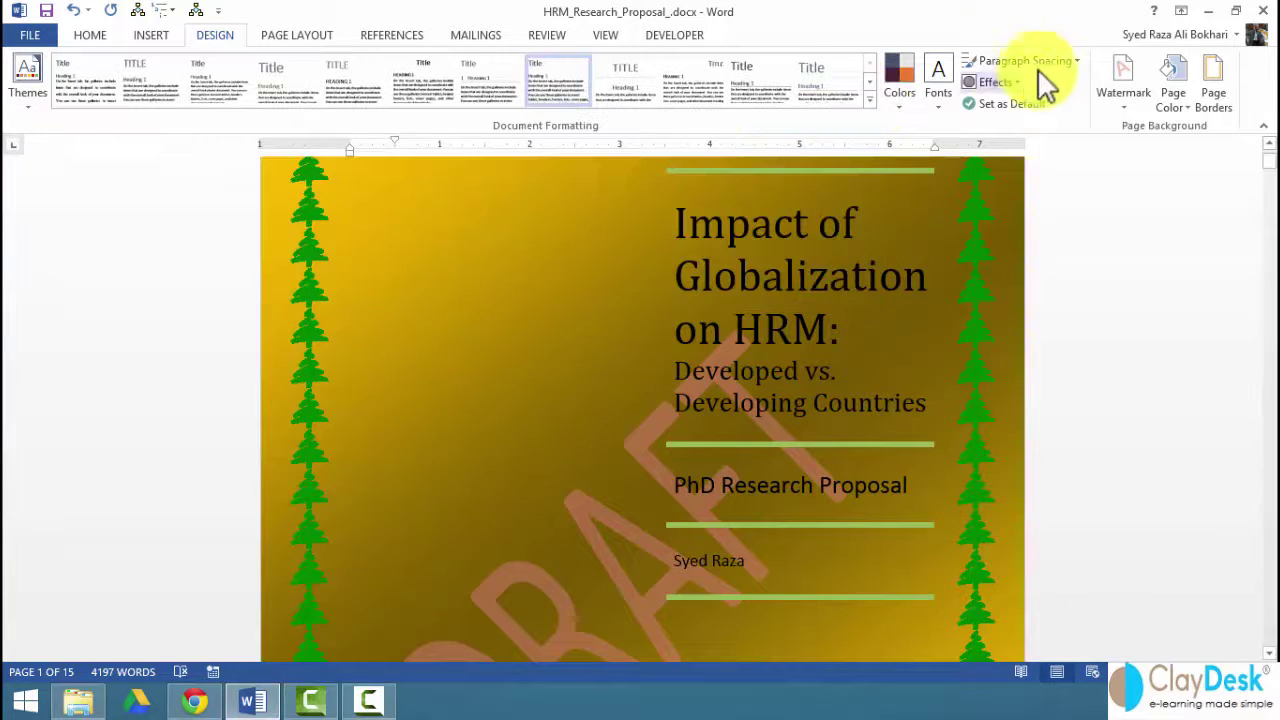
{"action": "left_click", "coordinate": [937, 100]}
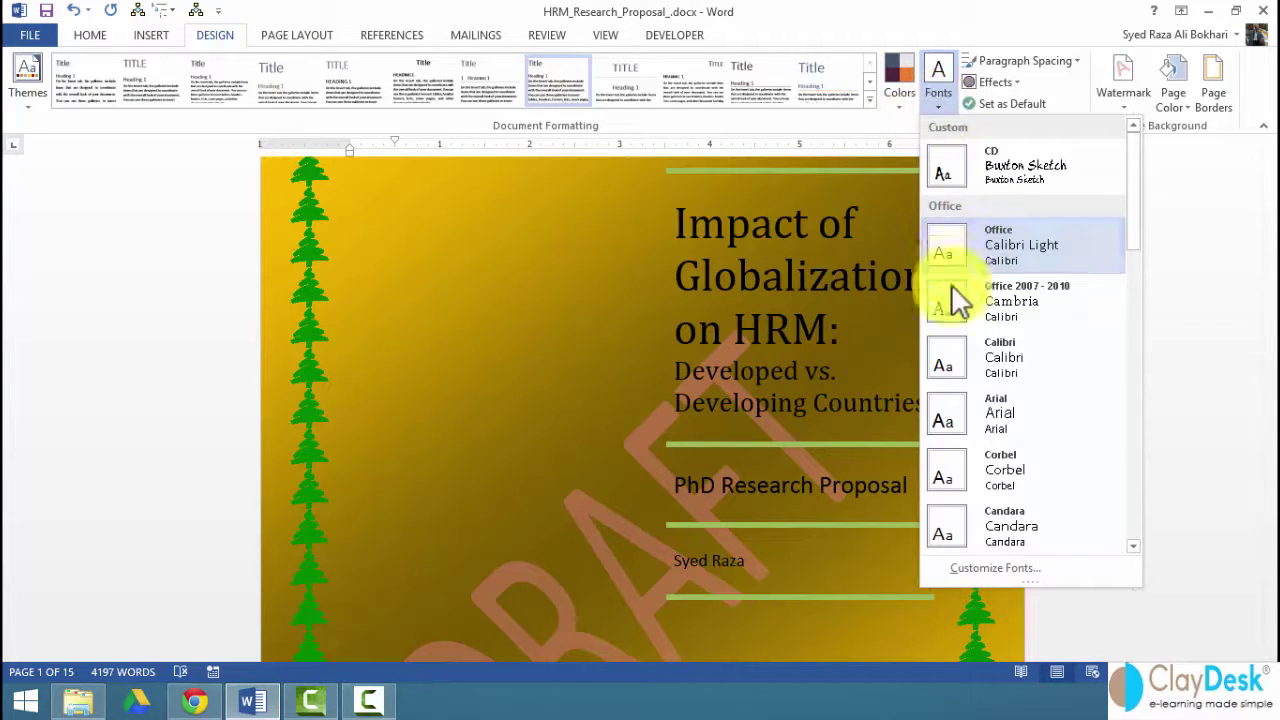
{"action": "left_click", "coordinate": [985, 568]}
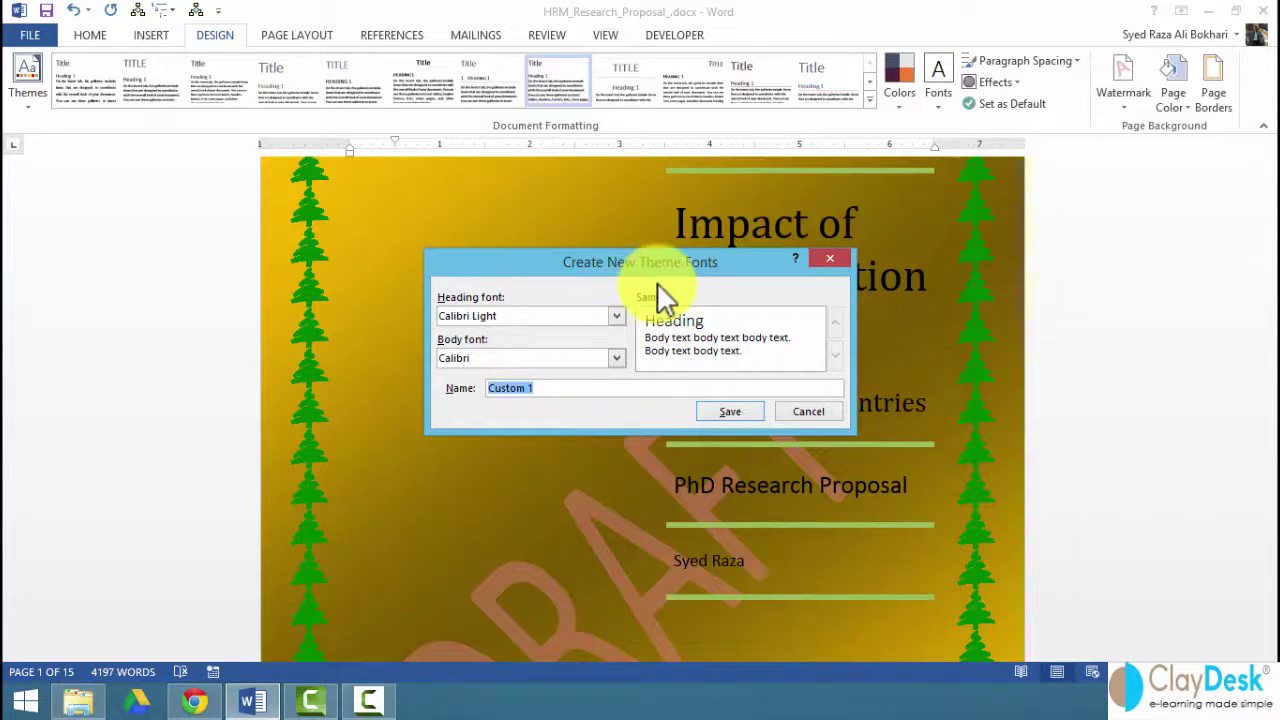
{"action": "left_click", "coordinate": [615, 316]}
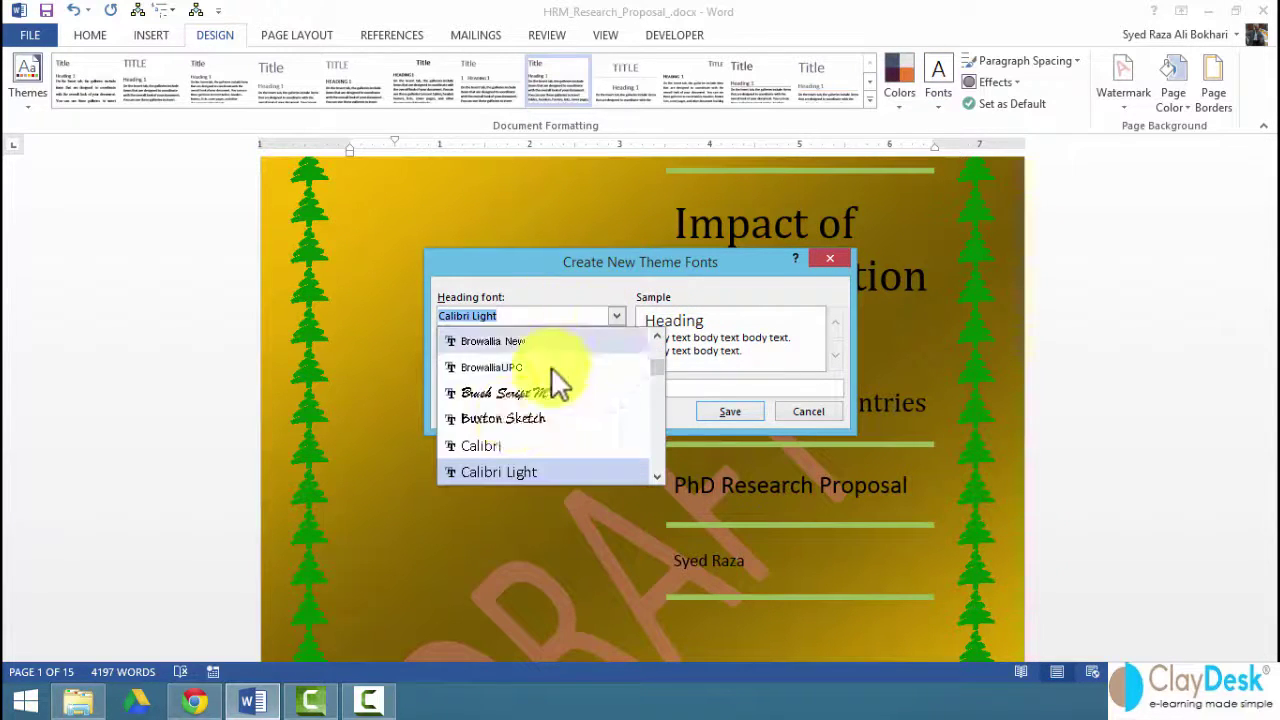
{"action": "scroll", "coordinate": [512, 428], "scroll_direction": "down", "scroll_amount": 3}
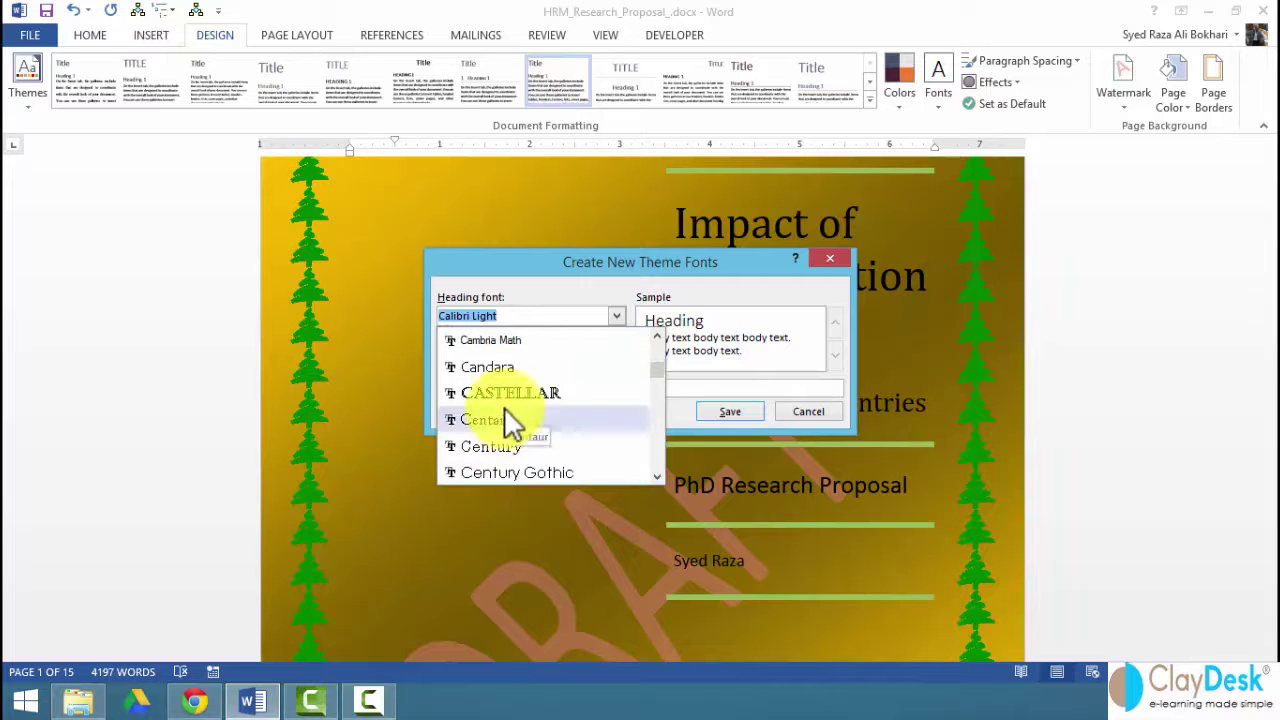
{"action": "left_click", "coordinate": [510, 472]}
- Set the body font to Century Gothic and name the font set 'Research Proposal'
{"action": "left_click", "coordinate": [617, 357]}
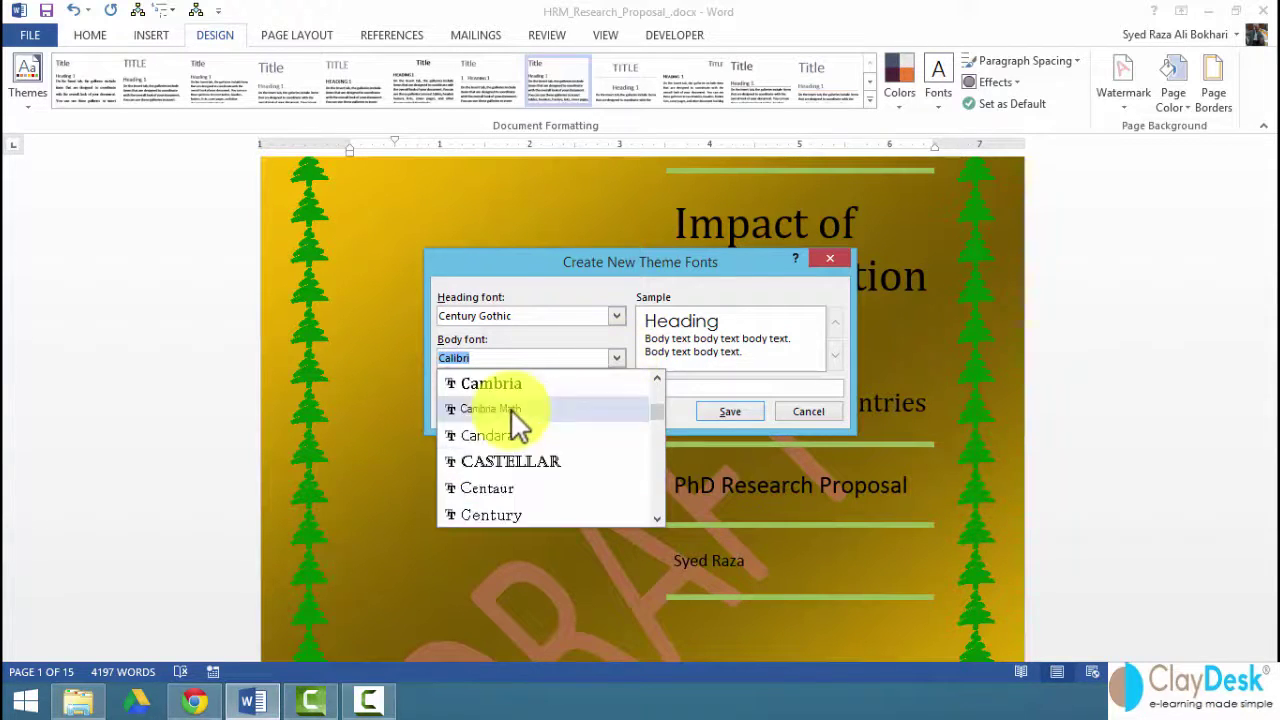
{"action": "scroll", "coordinate": [515, 425], "scroll_direction": "up", "scroll_amount": 1}
{"action": "scroll", "coordinate": [512, 410], "scroll_direction": "up", "scroll_amount": 1}
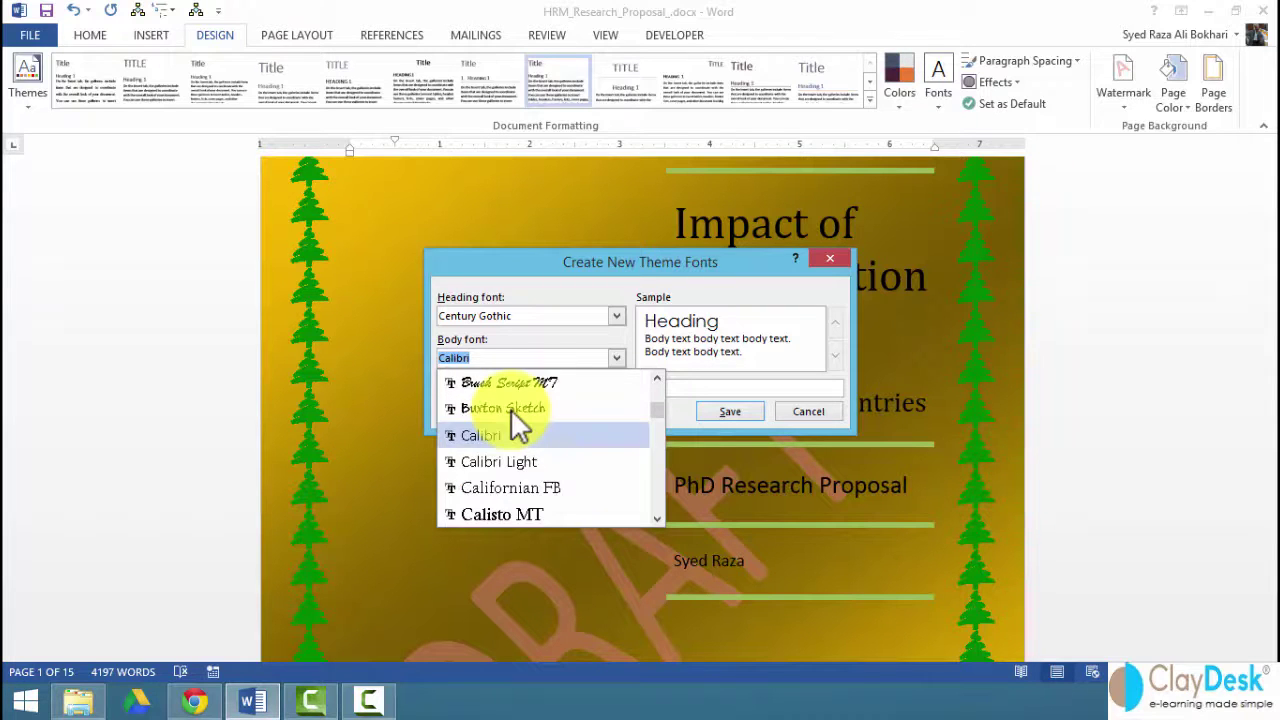
{"action": "scroll", "coordinate": [514, 428], "scroll_direction": "down", "scroll_amount": 3}
{"action": "left_click", "coordinate": [520, 461]}
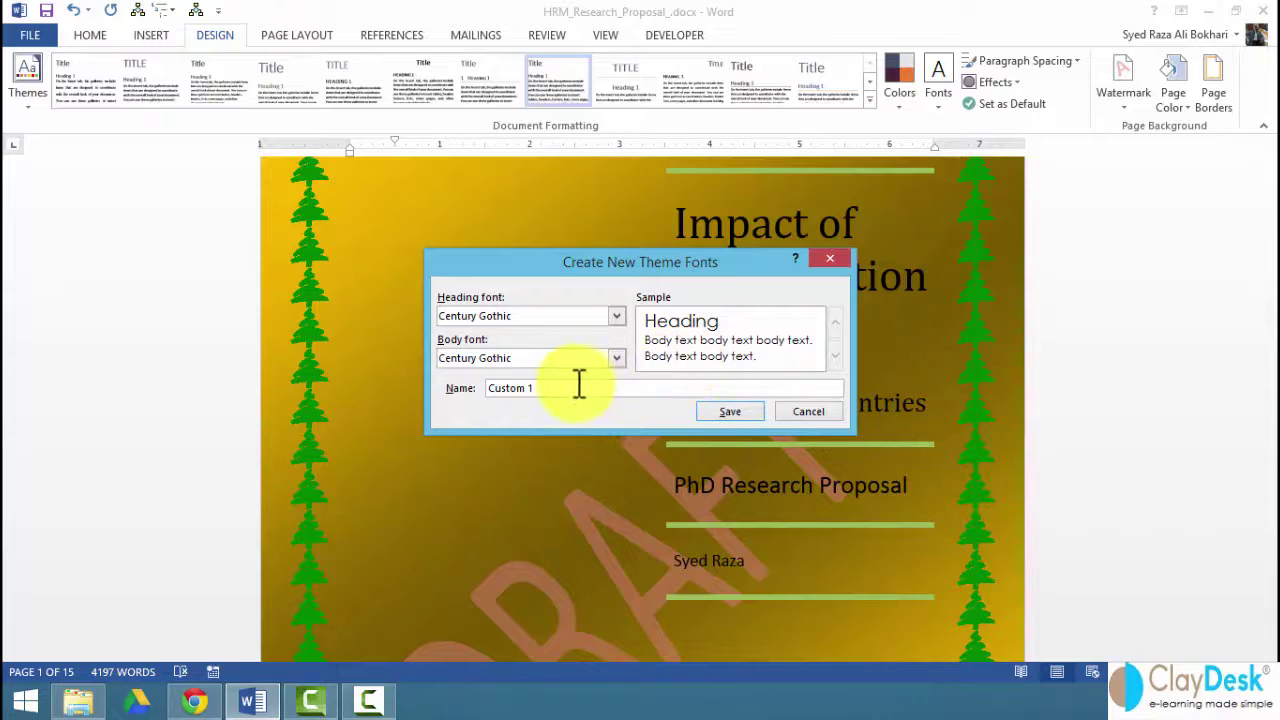
{"action": "left_click_drag", "start_coordinate": [577, 387], "coordinate": [397, 402]}
{"action": "type", "text": "Rese"}
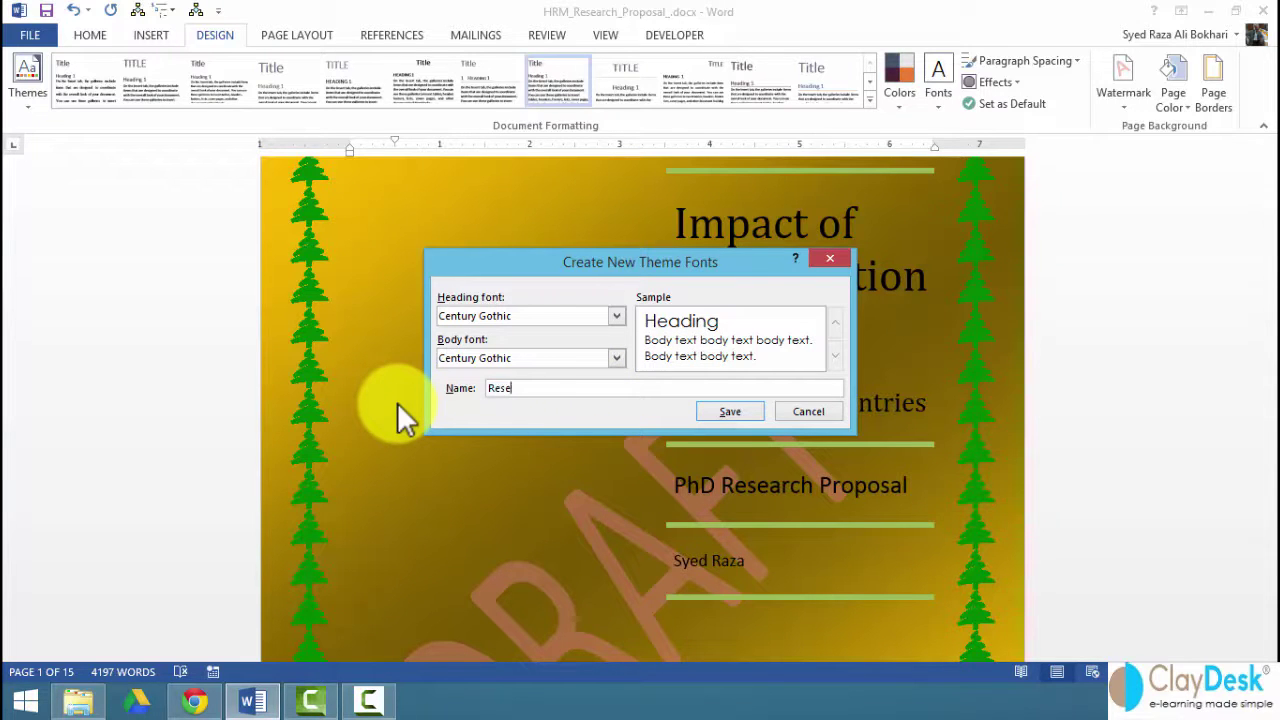
{"action": "type", "text": "arch Proposal"}
- Save the Research Proposal Century Gothic font set and review the theme Effects and Paragraph Spacing options
{"action": "left_click", "coordinate": [728, 411]}
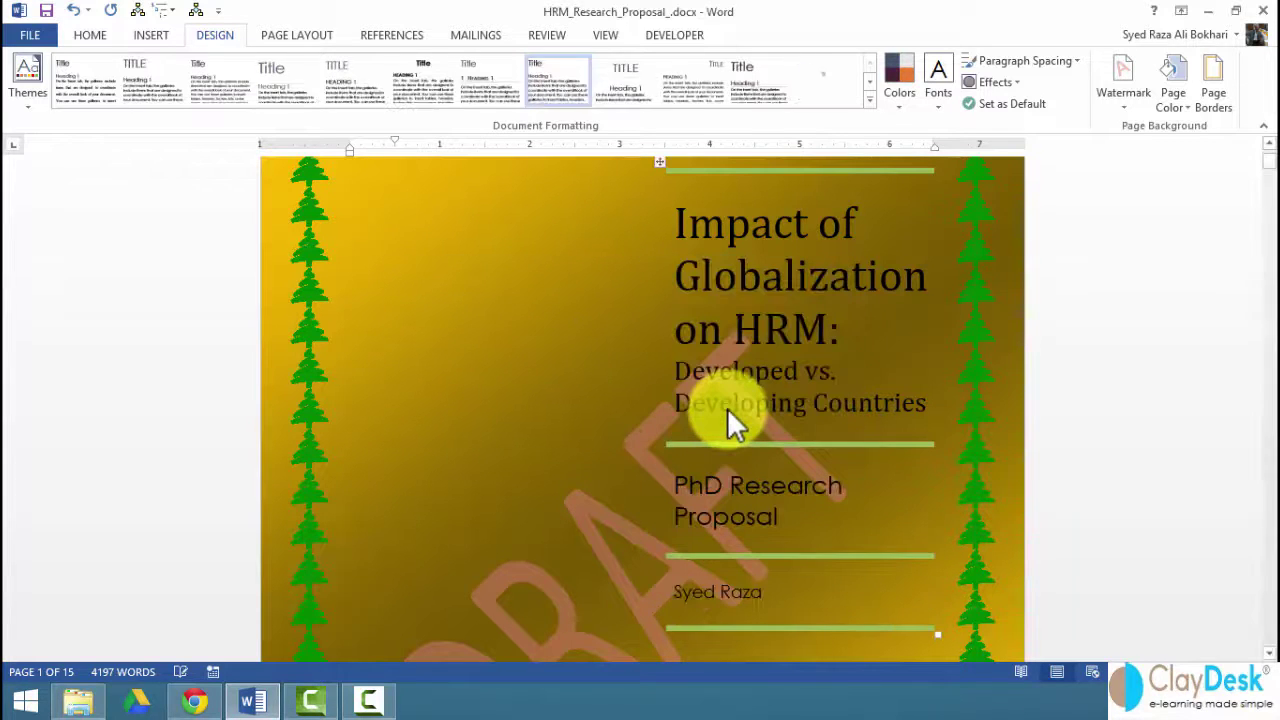
{"action": "left_click", "coordinate": [1012, 83]}
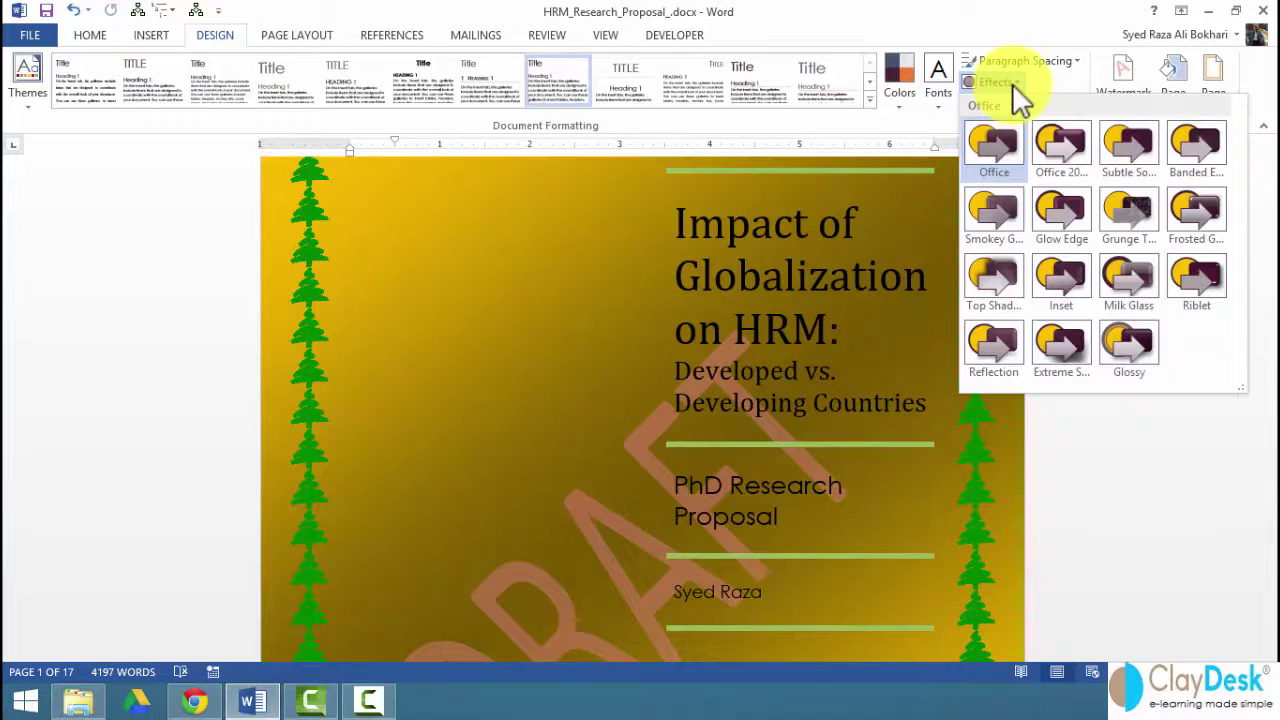
{"action": "left_click", "coordinate": [1084, 66]}
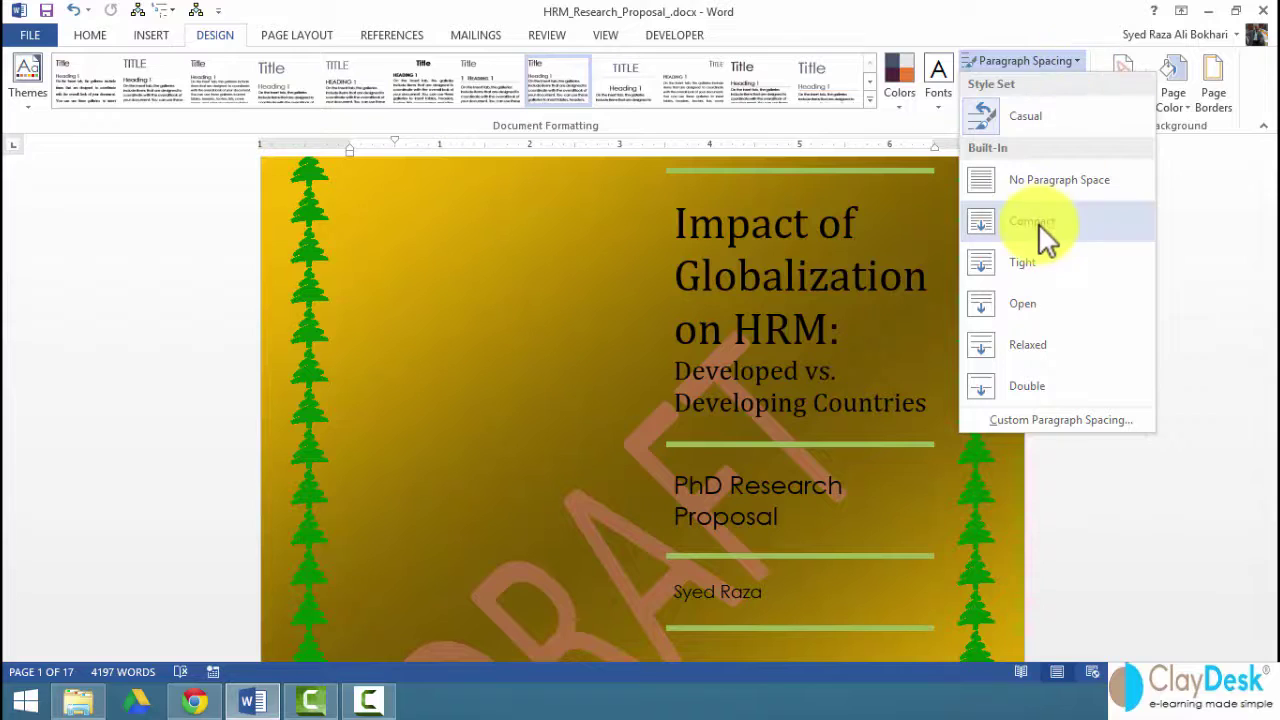
{"action": "scroll", "coordinate": [578, 330], "scroll_direction": "down", "scroll_amount": 15}
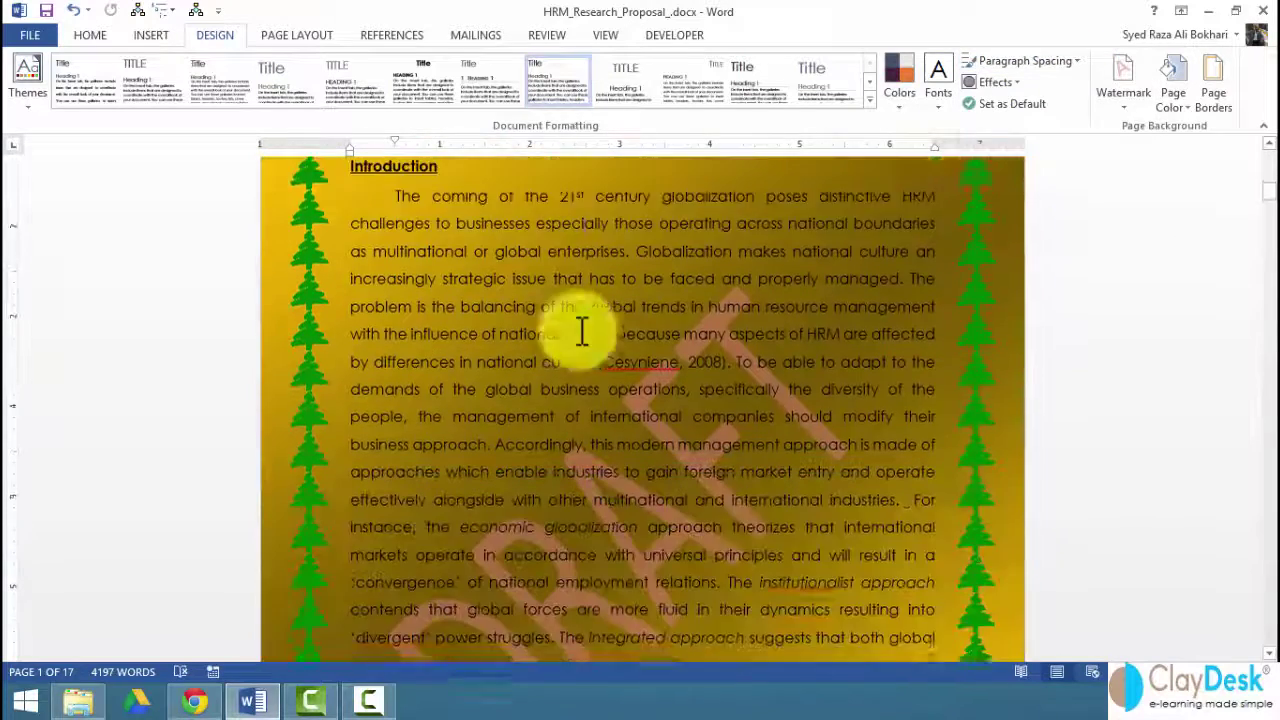
- Open Custom Paragraph Spacing and accept the default spacing settings
{"action": "left_click", "coordinate": [1024, 60]}
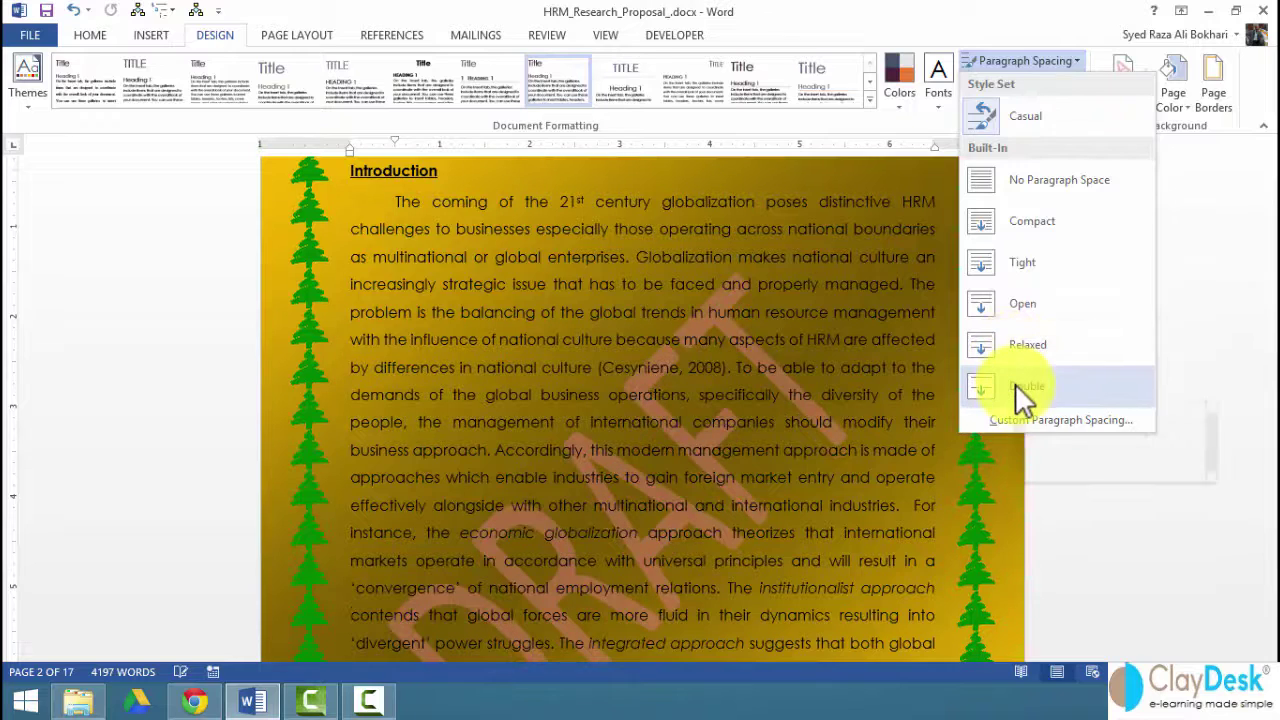
{"action": "left_click", "coordinate": [1037, 421]}
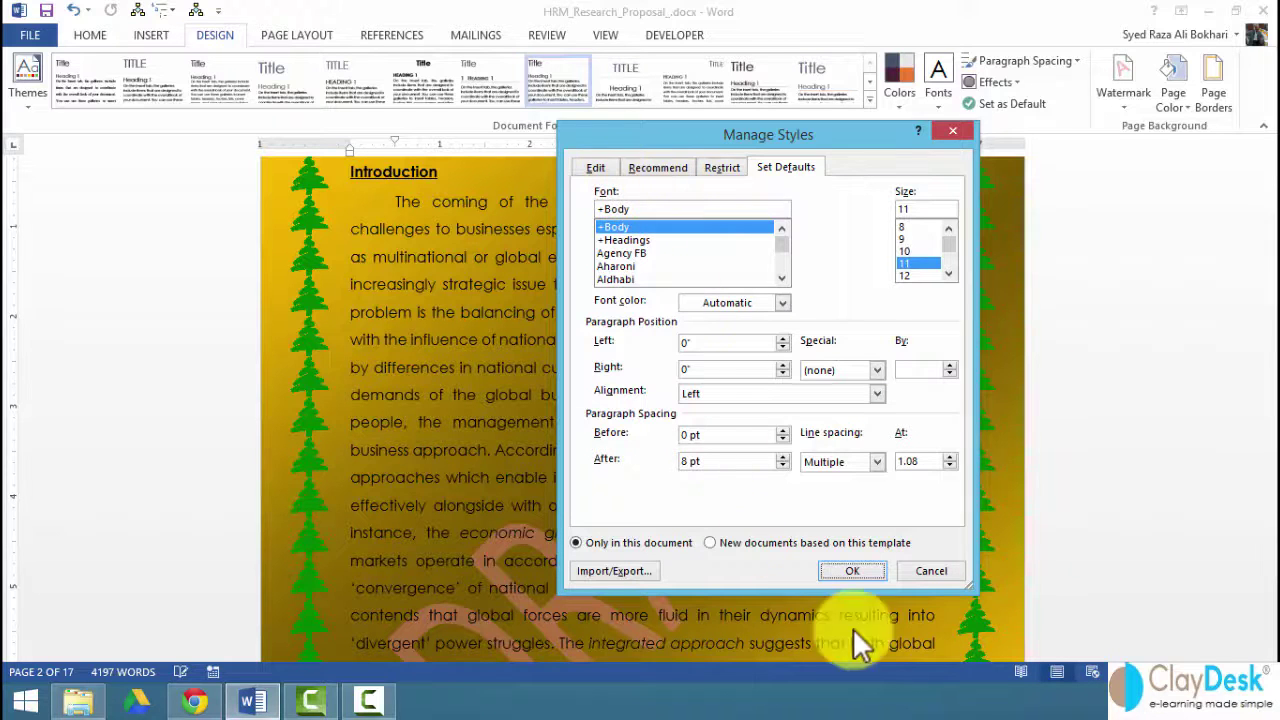
{"action": "left_click", "coordinate": [878, 570]}
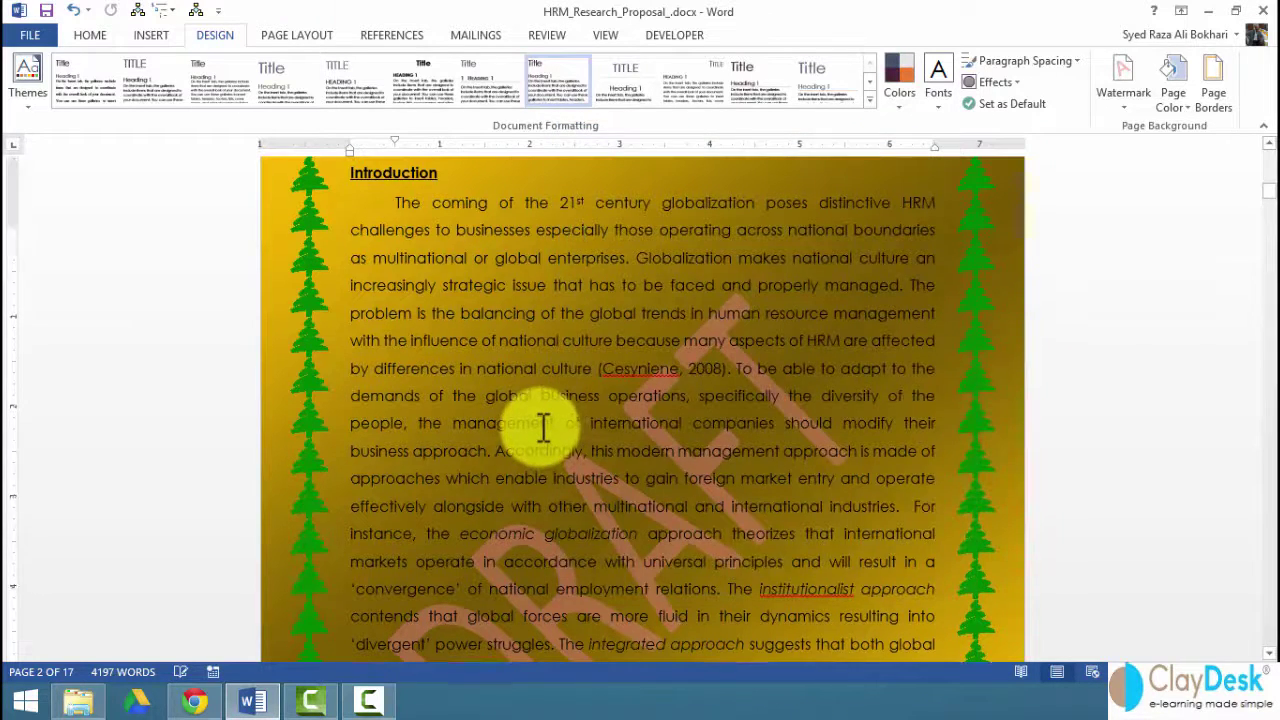
{"action": "scroll", "coordinate": [543, 428], "scroll_direction": "up", "scroll_amount": 1}
{"action": "scroll", "coordinate": [514, 394], "scroll_direction": "up", "scroll_amount": 8}
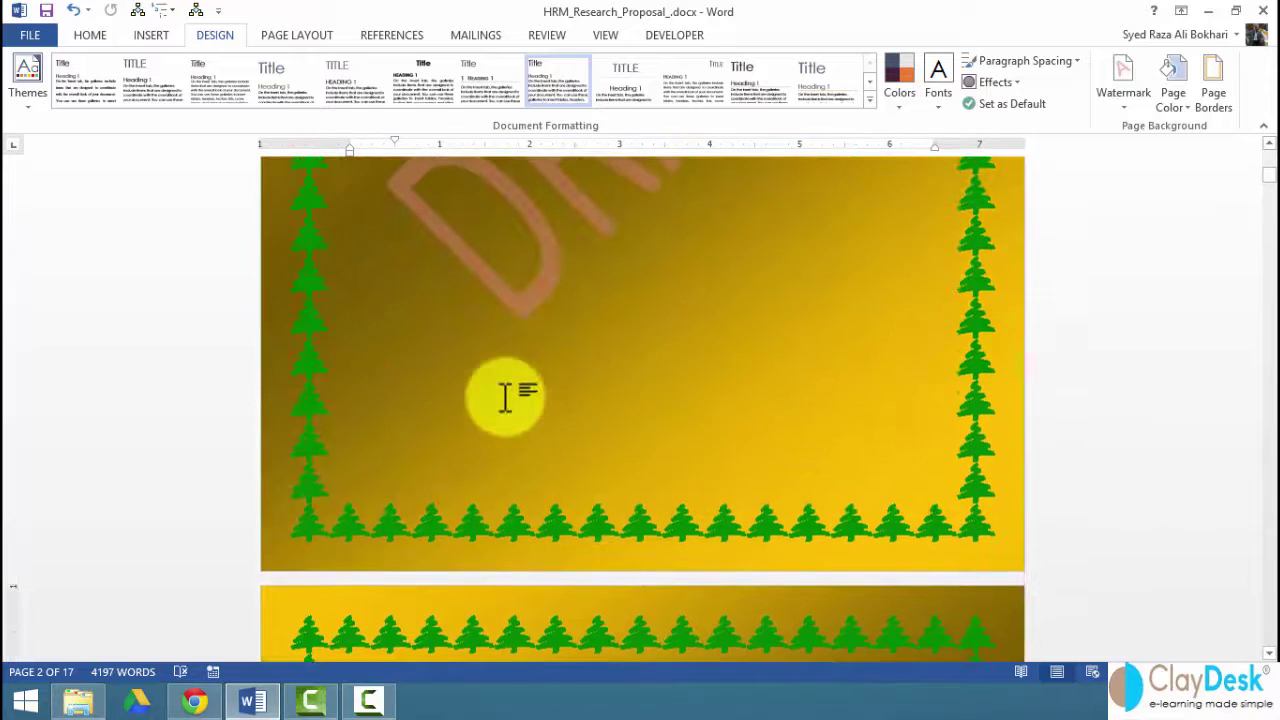
{"action": "scroll", "coordinate": [505, 395], "scroll_direction": "up", "scroll_amount": 6}
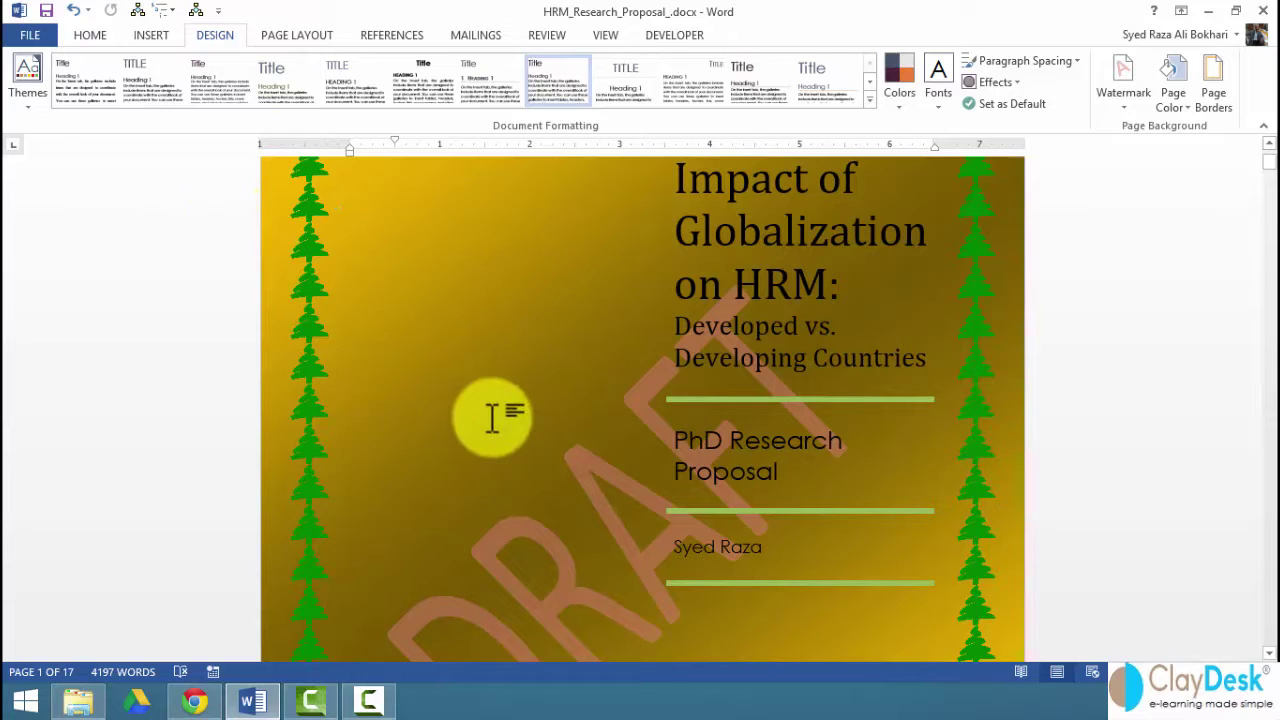
- Save the current document theme as a theme file named 'Research' in the Desktop folder
{"action": "left_click", "coordinate": [27, 95]}
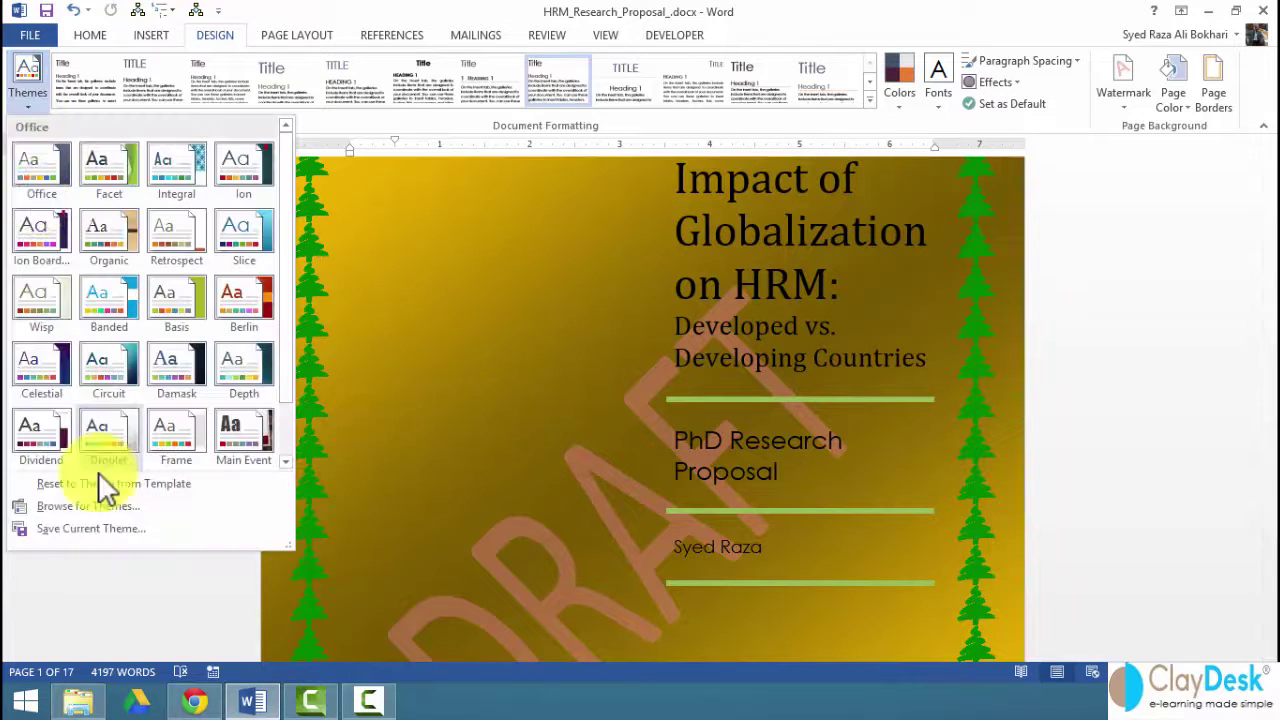
{"action": "left_click", "coordinate": [123, 548]}
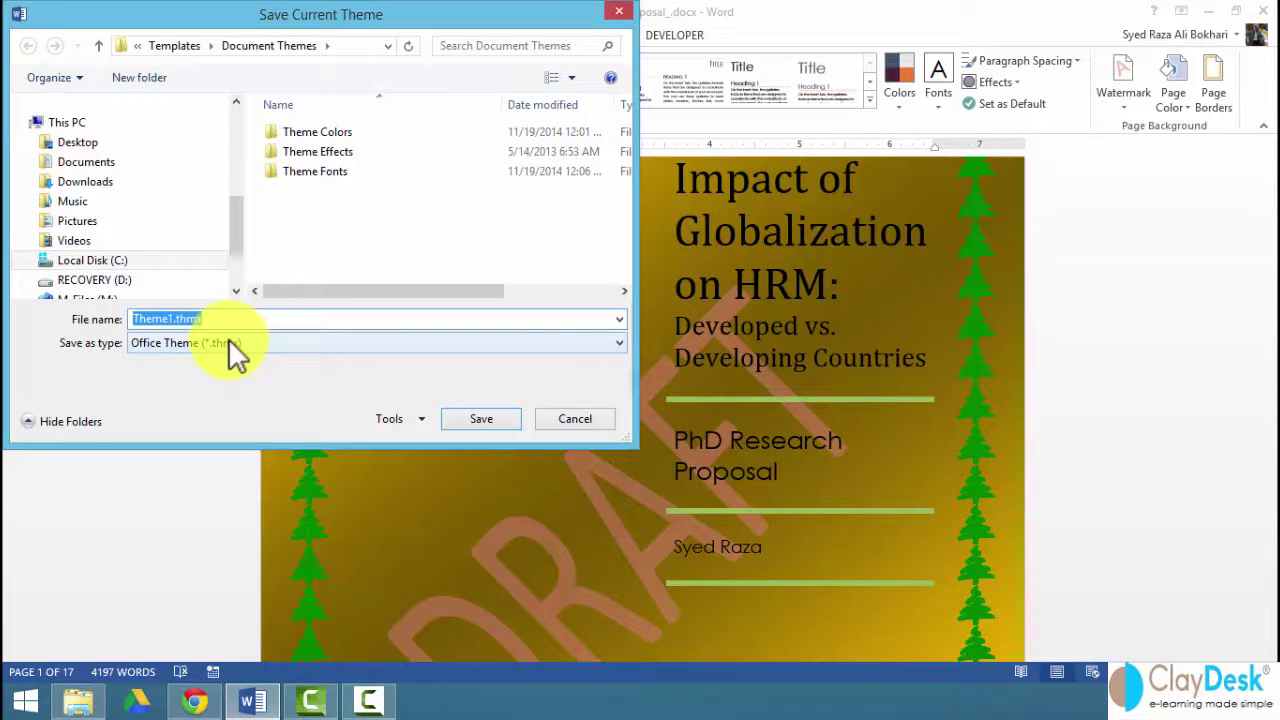
{"action": "type", "text": "Research"}
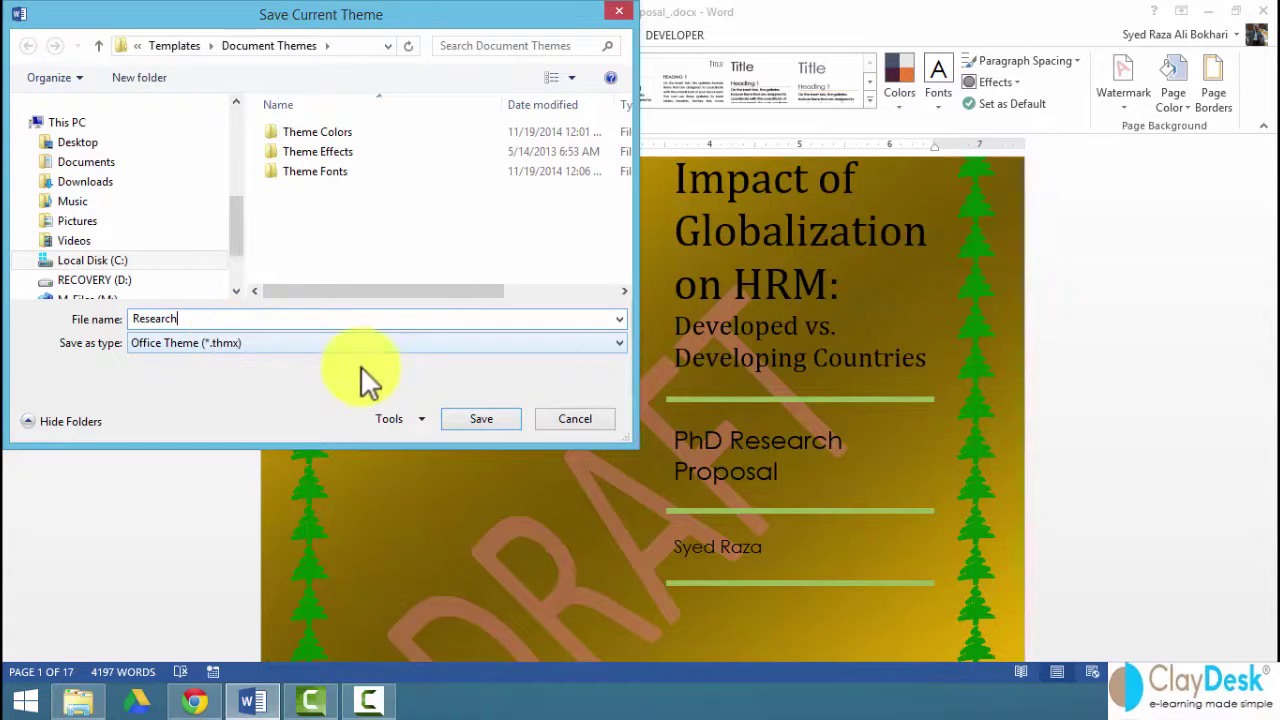
{"action": "left_click", "coordinate": [481, 418]}
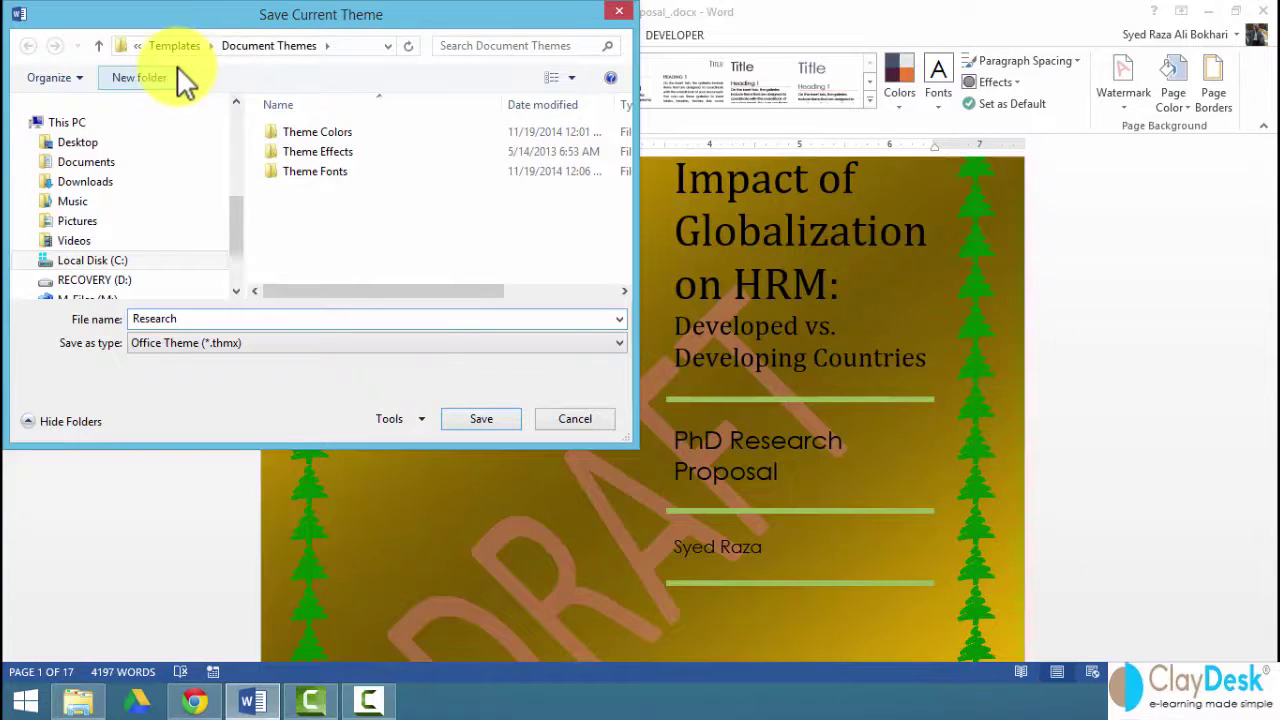
{"action": "left_click", "coordinate": [80, 144]}
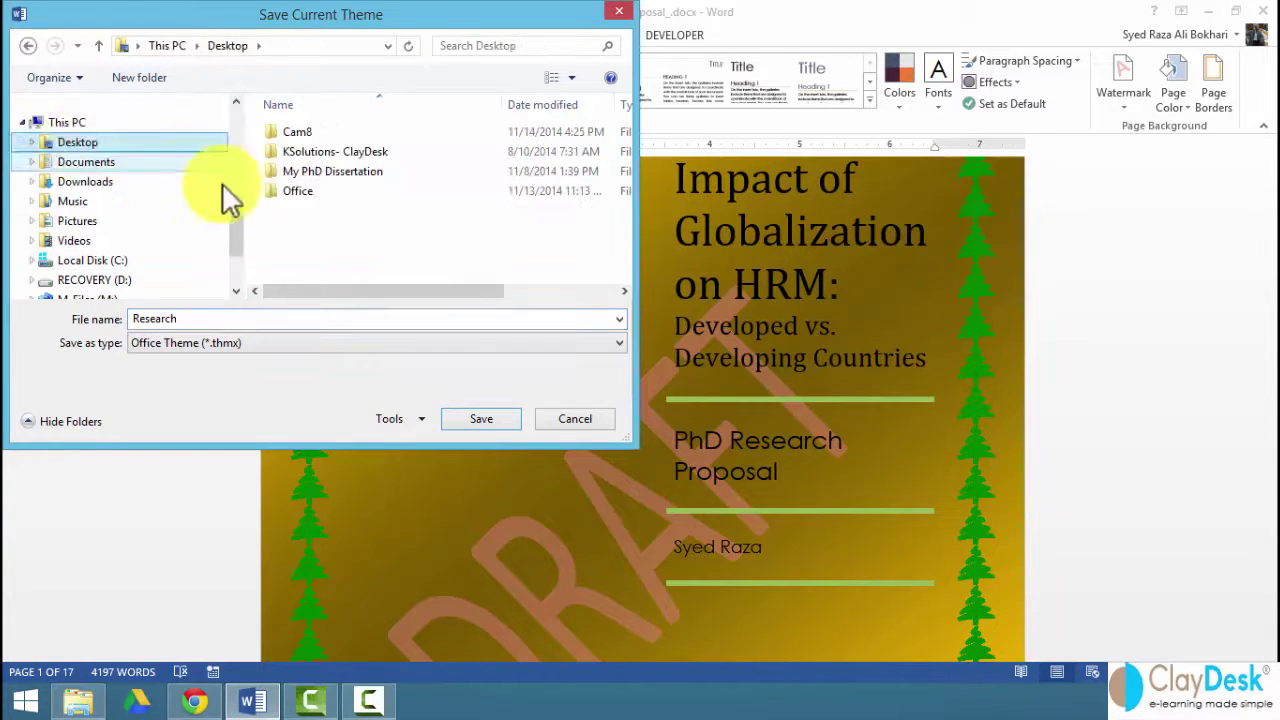
{"action": "left_click", "coordinate": [500, 419]}
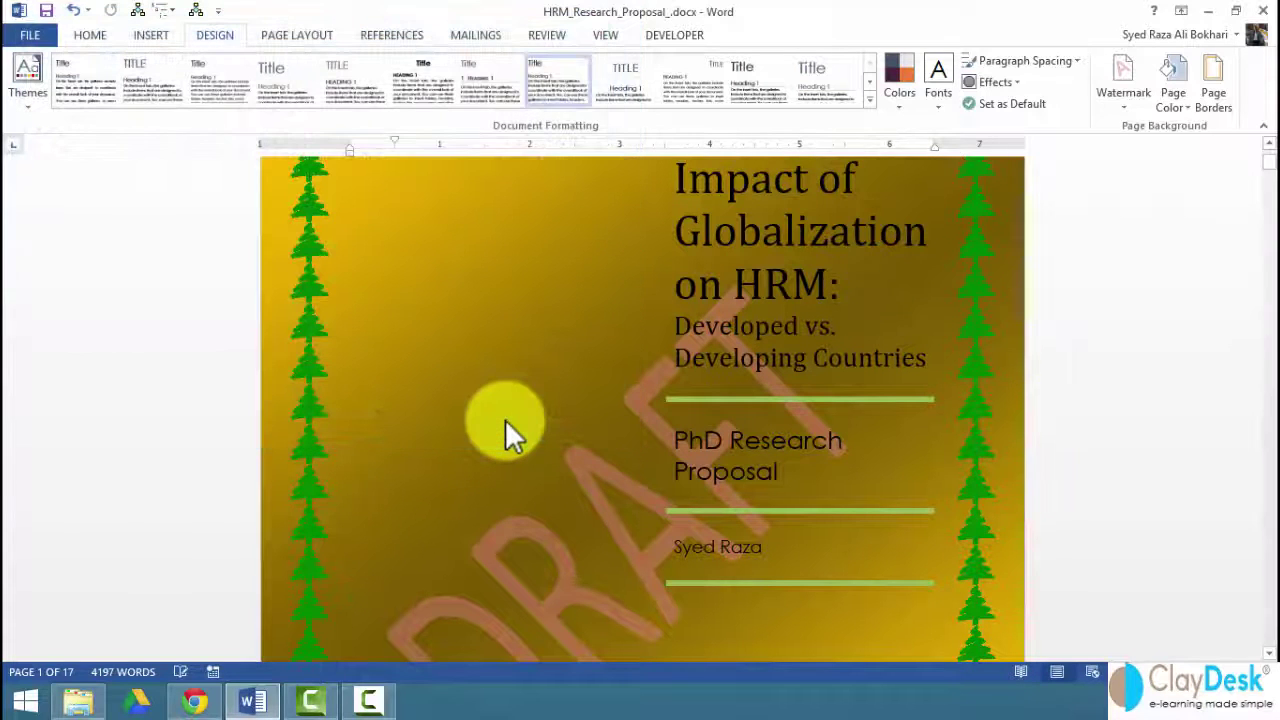